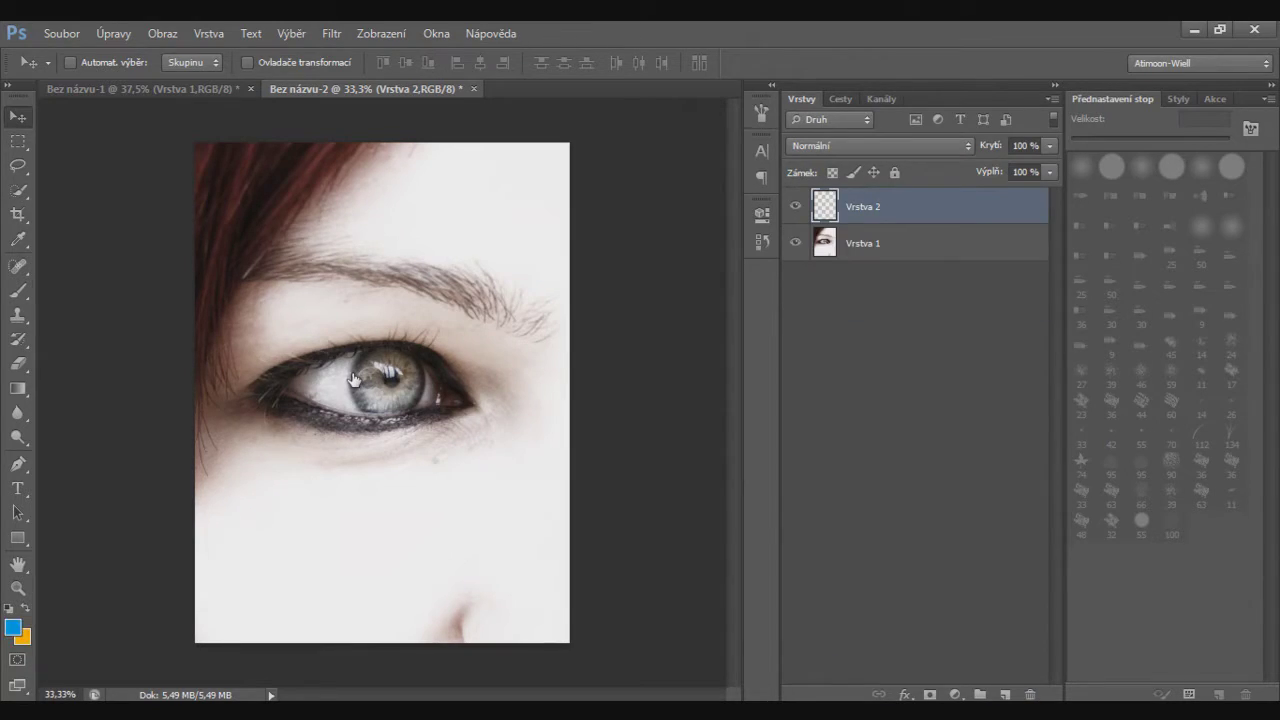
- Paint blue over the iris on Vrstva 2 at 100% brush opacity
key("b")
scroll(354, 378, "up", 5)
scroll(354, 378, "up", 5)
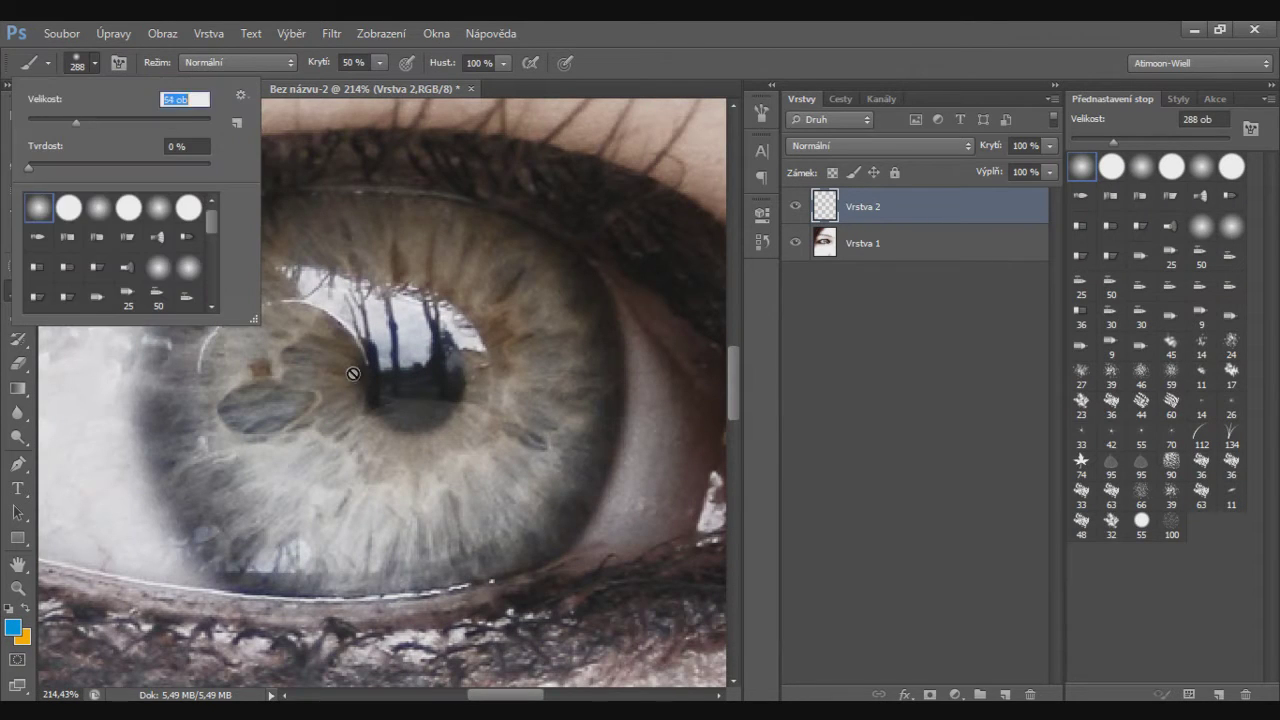
key("ctrl+z")
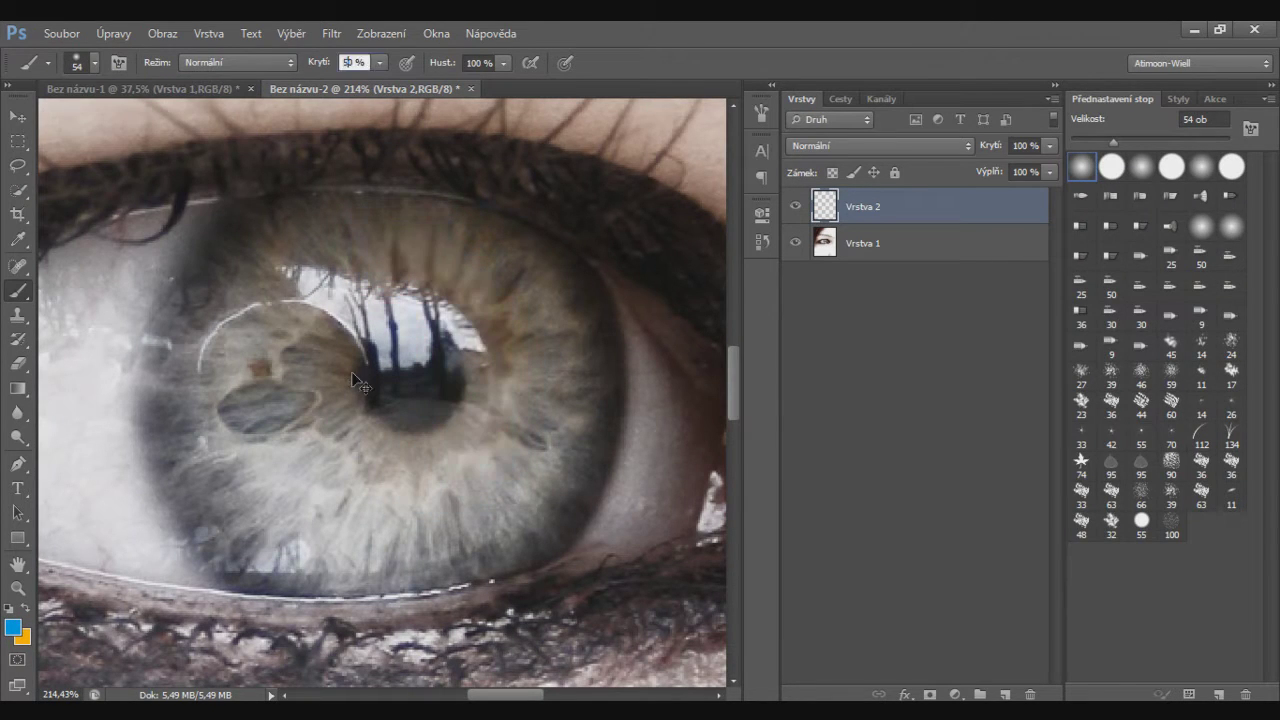
left_click(355, 62)
type("100")
mouse_move(354, 380)
left_mouse_down()
mouse_move(360, 366)
mouse_move(352, 380)
left_mouse_up()
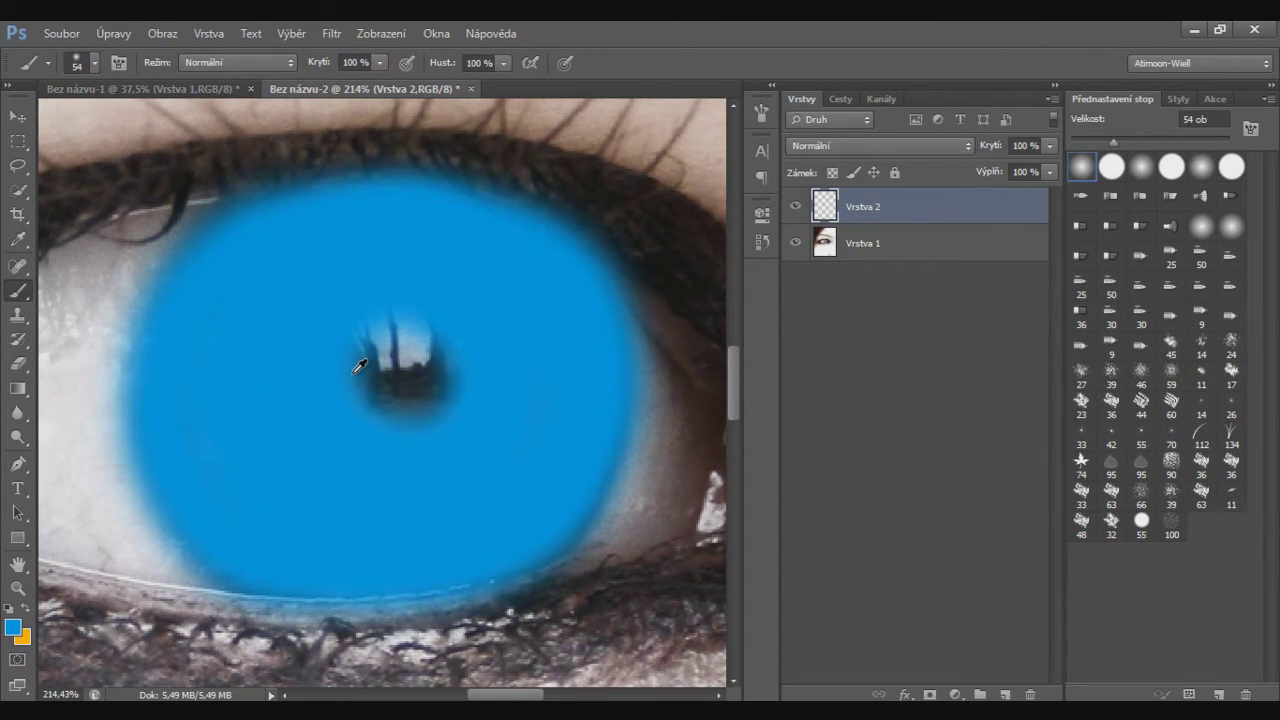
- Set the blue layer's blend mode to Barva (Color) and add a layer mask
key("Return")
key("Up")
key("Return")
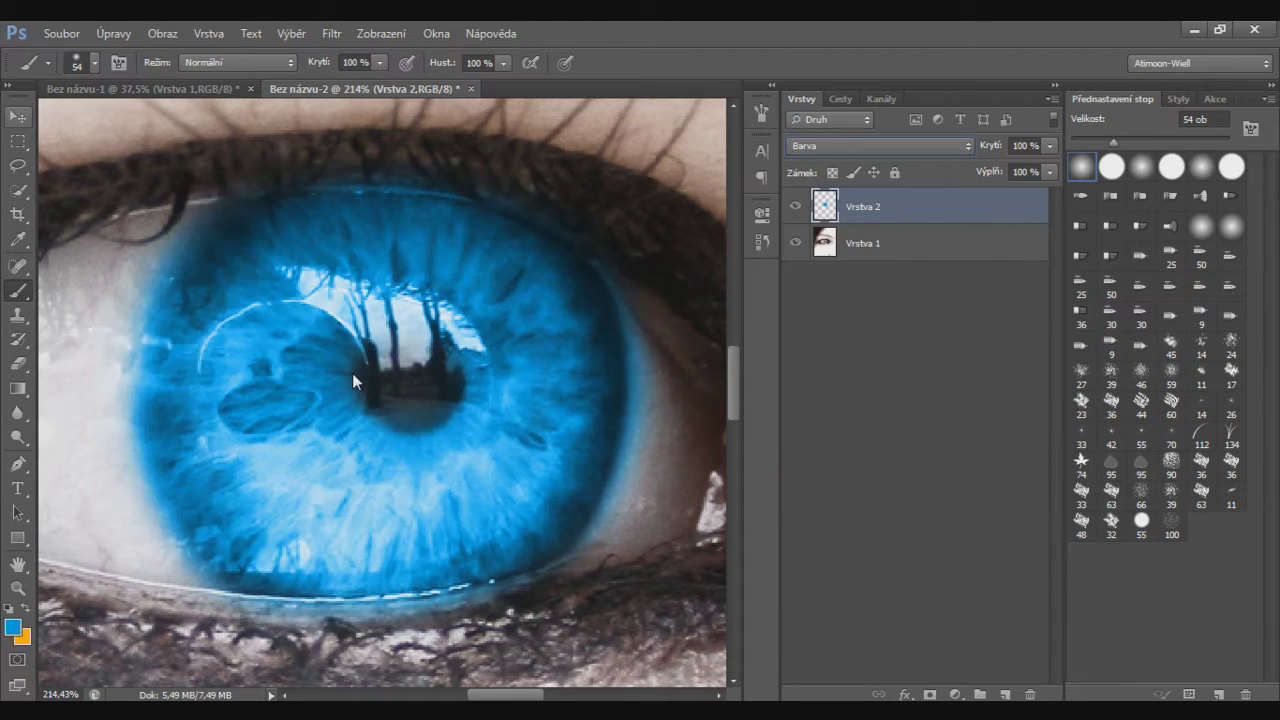
left_click(929, 694)
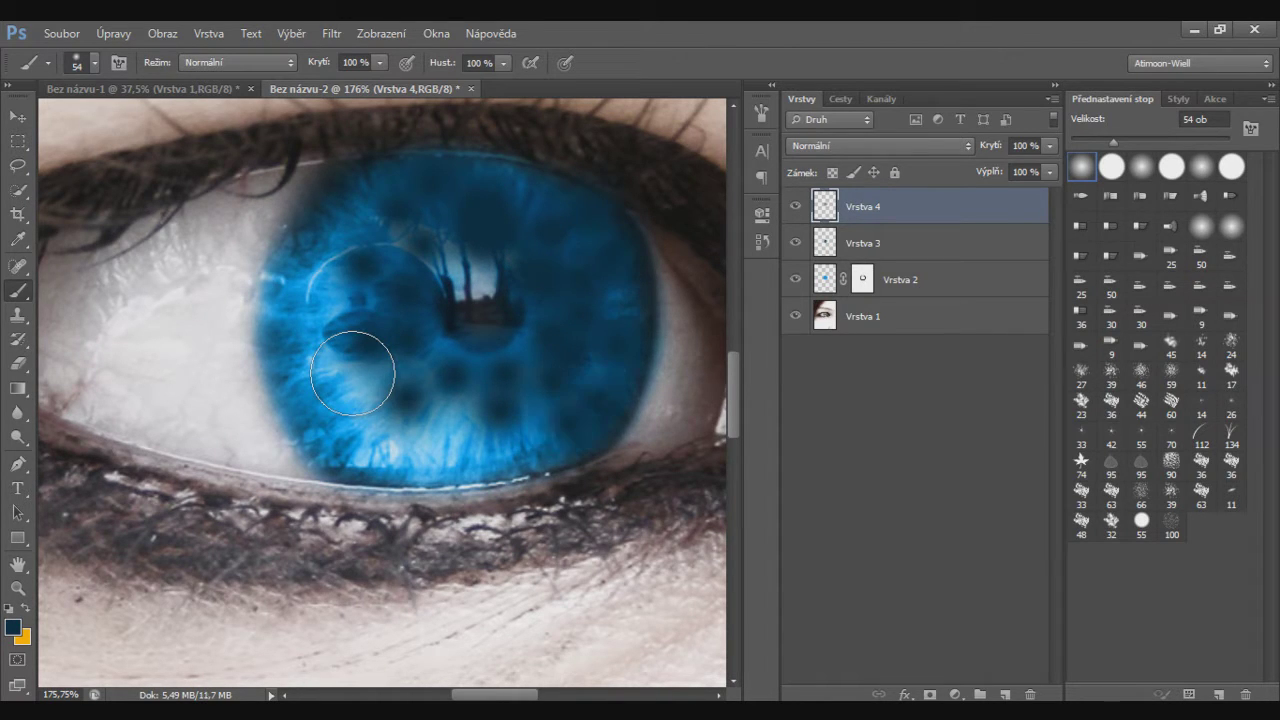
- Try blend modes on Vrstva 4's dark iris texture, settling on Tvrdé světlo (Hard Light)
left_click(880, 145)
left_click(830, 307)
left_click(880, 145)
left_click(830, 615)
left_click(880, 145)
left_click(830, 453)
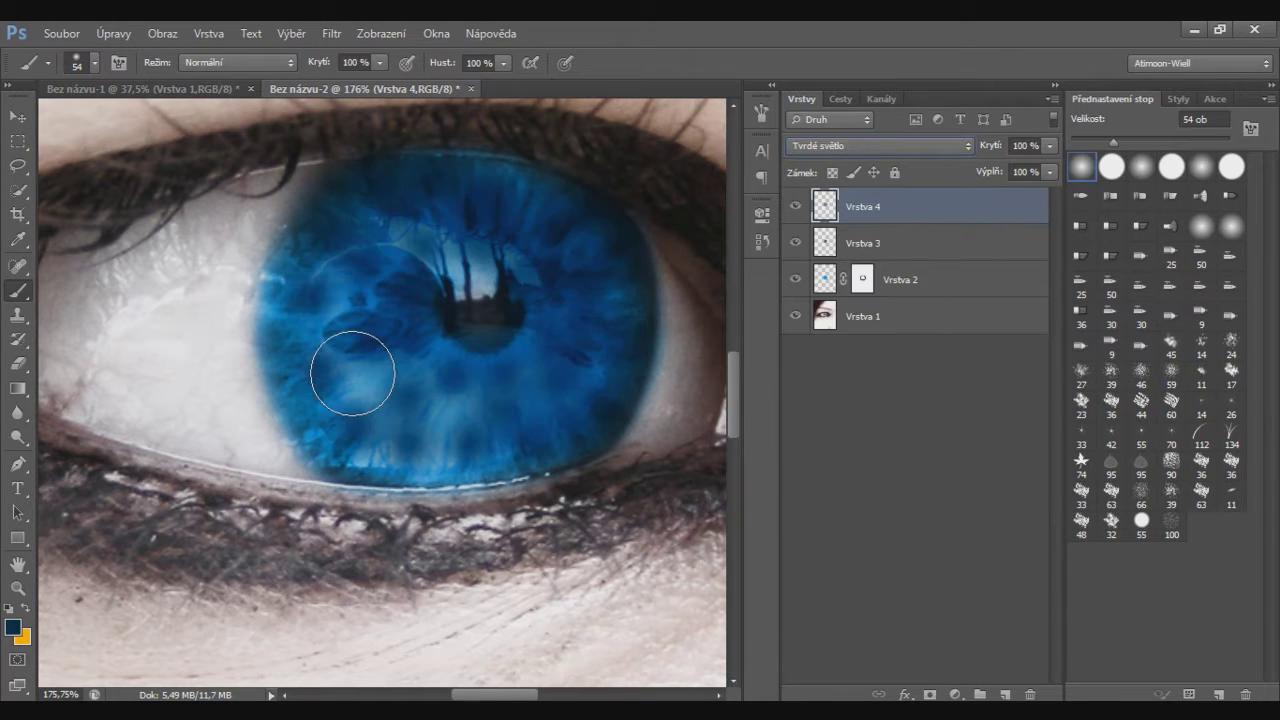
- Lower Vrstva 4's opacity to 72% and start a new empty layer
left_click(1049, 145)
left_click_drag(1048, 167, 1015, 167)
key("v")
key("ctrl+shift+n")
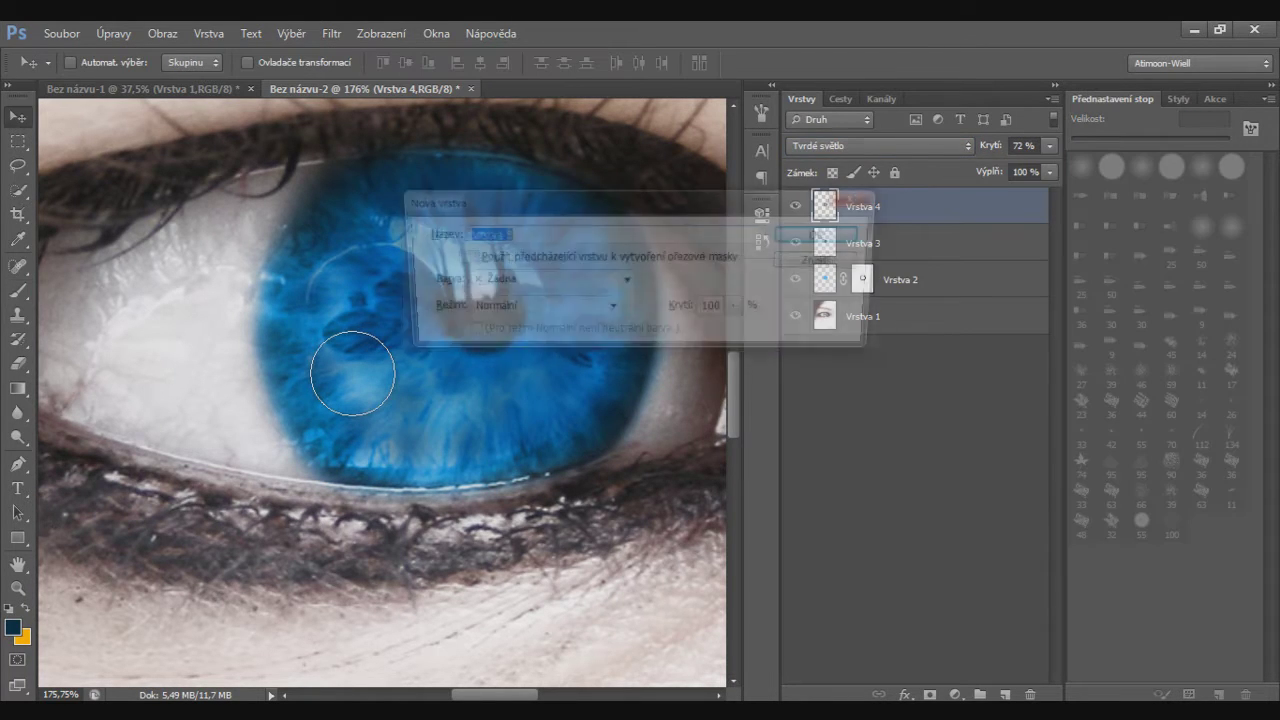
- Create new layer Vrstva 5 and fit the whole image in the window
key("Return")
key("ctrl+0")
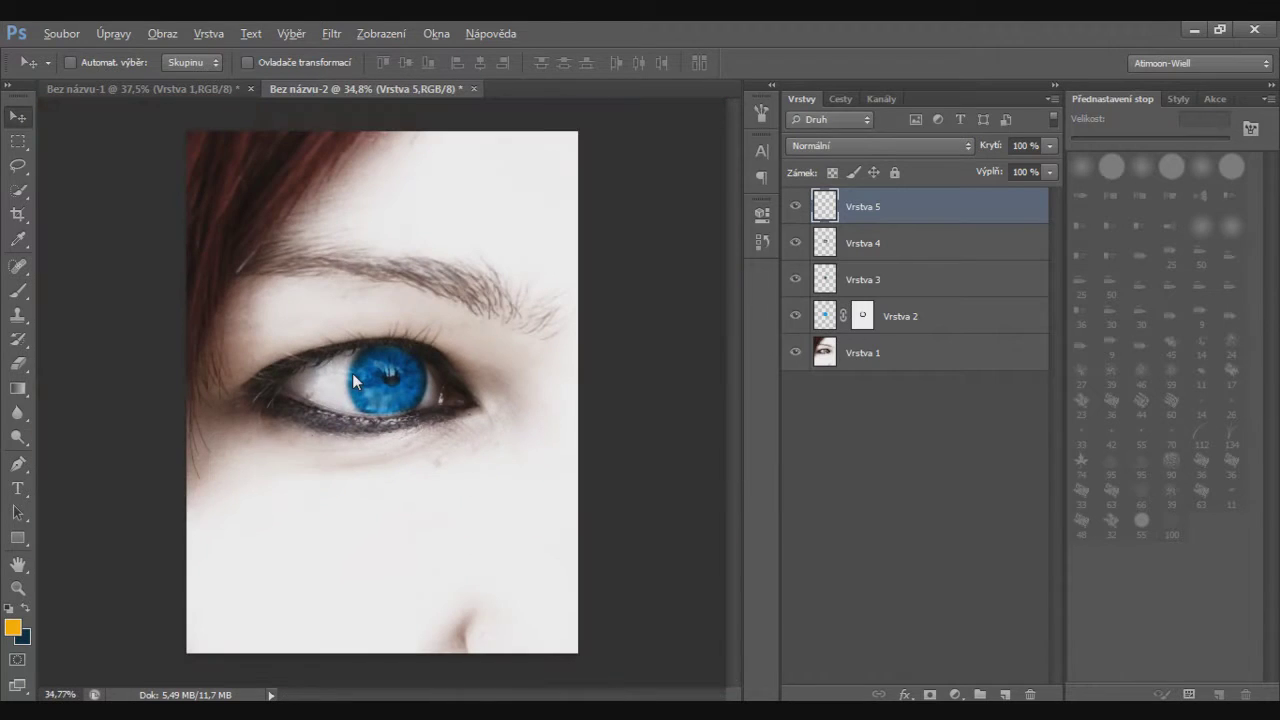
key("alt+bracketleft")
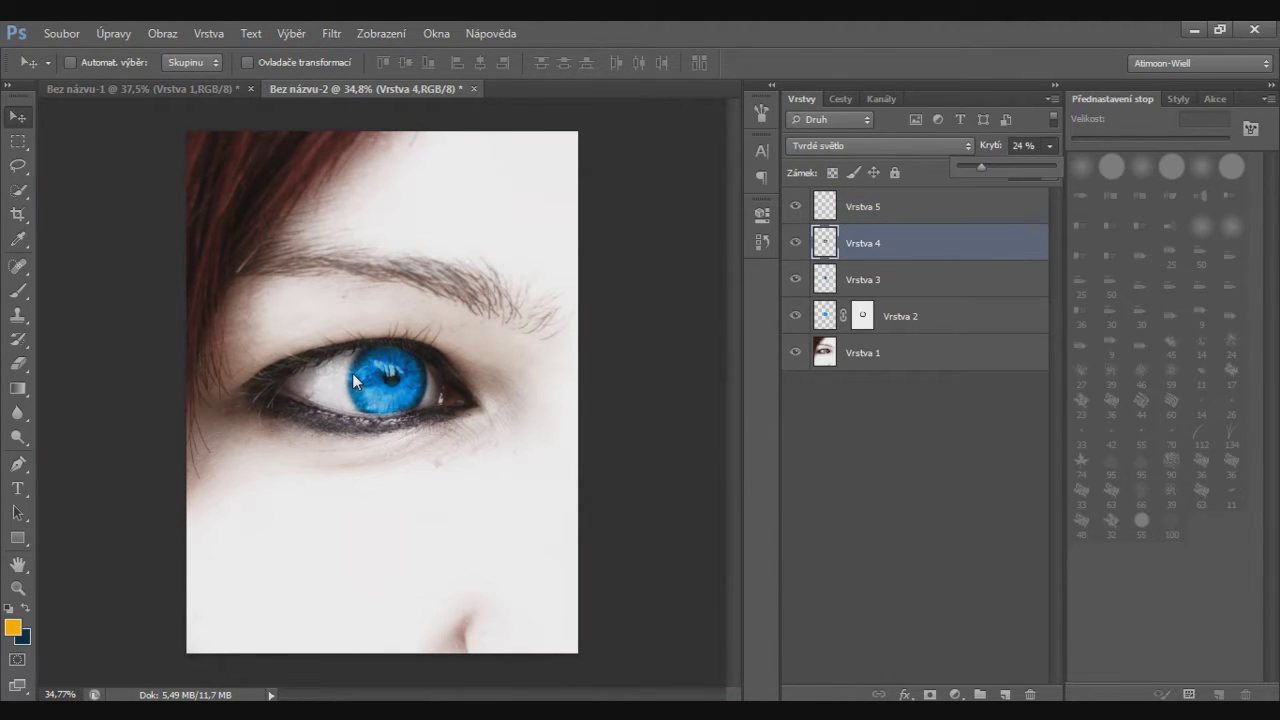
key("alt+bracketright")
- Paint orange around the eye on Vrstva 5, blended as Měkké světlo at low opacity
key("b")
key("Return")
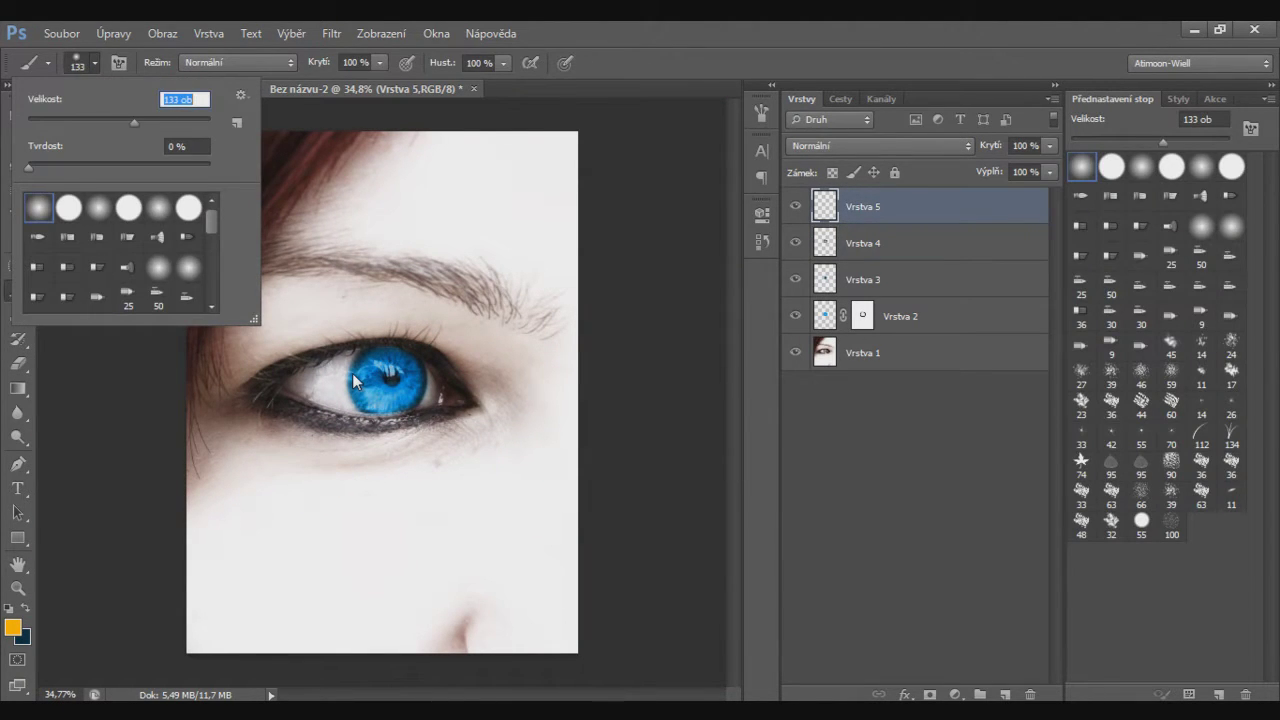
mouse_move(470, 200)
left_mouse_down()
mouse_move(530, 220)
mouse_move(300, 200)
mouse_move(530, 340)
mouse_move(352, 380)
mouse_move(240, 560)
mouse_move(480, 520)
mouse_move(340, 480)
mouse_move(352, 372)
left_mouse_up()
left_click(880, 145)
left_click(830, 411)
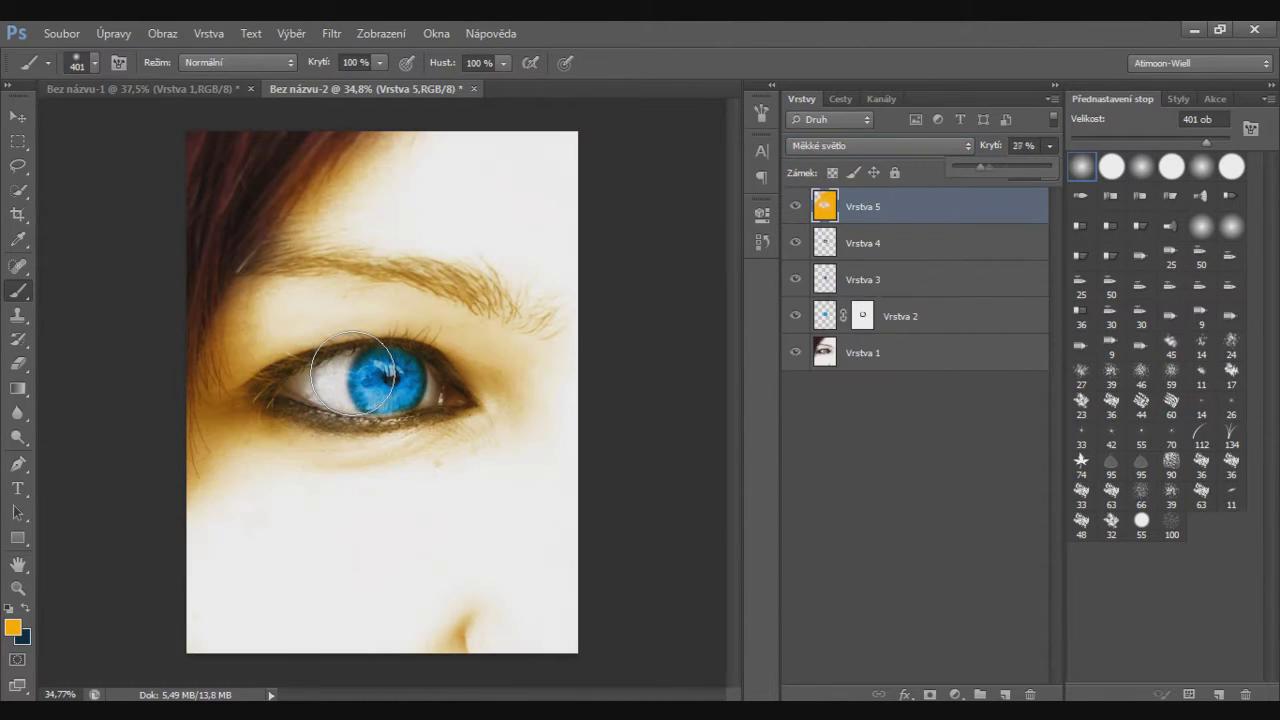
left_click_drag(979, 166, 985, 166)
- Paint light yellow across the whole photo and blend it as Barva (Color)
left_click(12, 627)
left_click(857, 174)
left_click(1005, 694)
left_click_drag(330, 160, 560, 260)
left_click_drag(540, 200, 550, 450)
left_click_drag(470, 290, 440, 380)
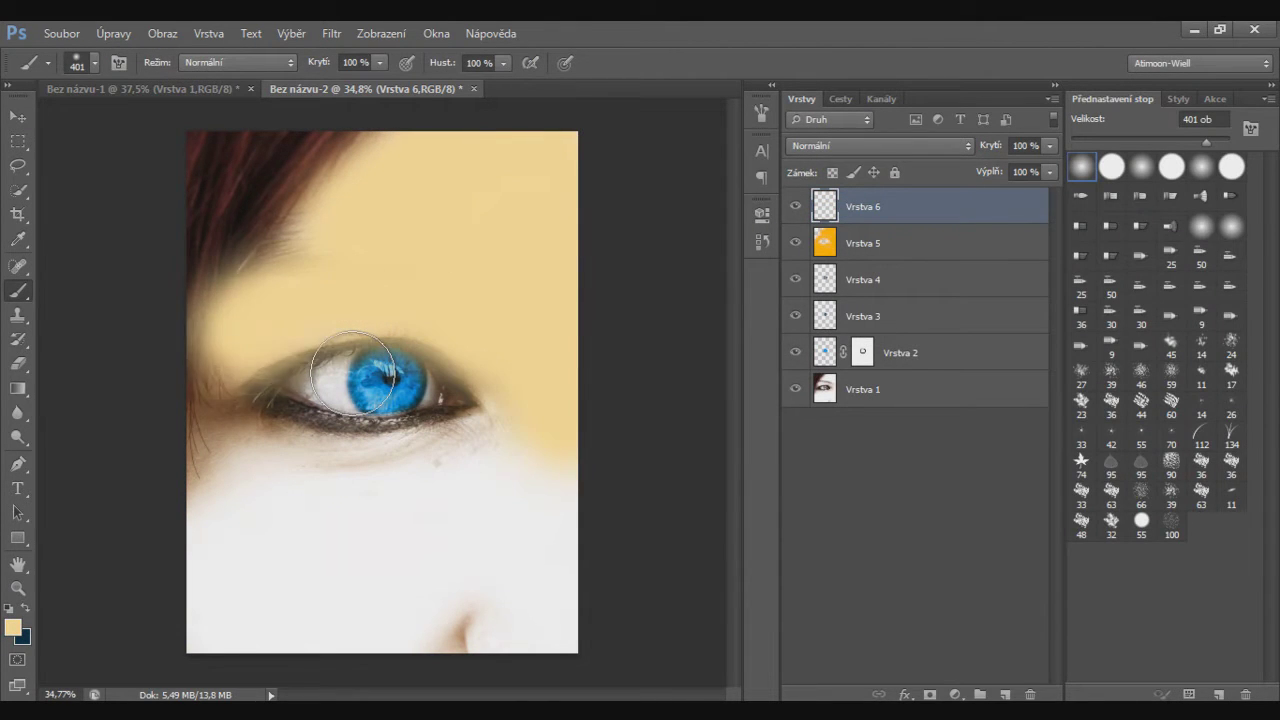
left_click_drag(300, 200, 230, 450)
left_click_drag(260, 560, 480, 470)
left_click_drag(540, 560, 330, 610)
left_click(880, 145)
left_click(880, 617)
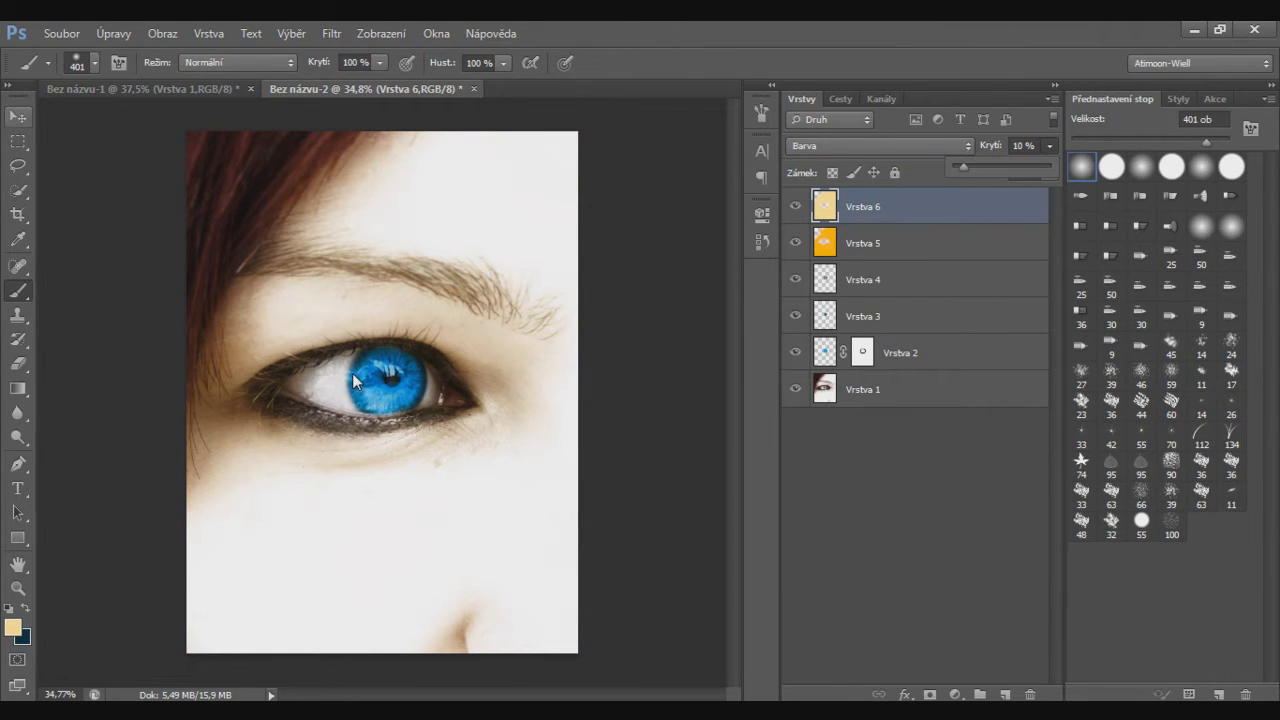
- Add new layer Vrstva 7 and zoom in on the eye
key("v")
key("ctrl+shift+alt+n")
scroll(355, 378, "up", 4)
scroll(352, 372, "up", 2)
- Set up a black brush at size 35 for the eyeliner
key("b")
key("x")
left_click(12, 627)
left_click(829, 177)
left_click(85, 62)
type("5")
key("Return")
key("Return")
type("35")
key("Return")
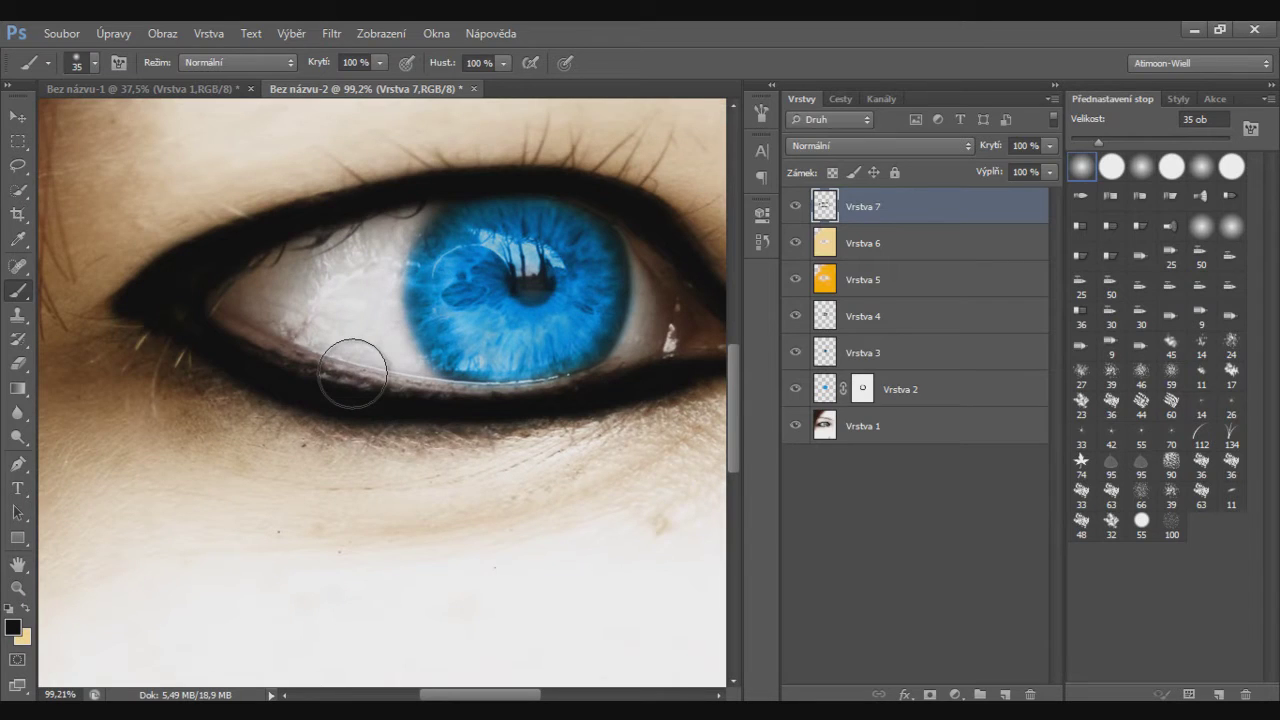
- Blend the eyeliner layer as Měkké světlo and smudge the black liner around the eye
left_click(880, 145)
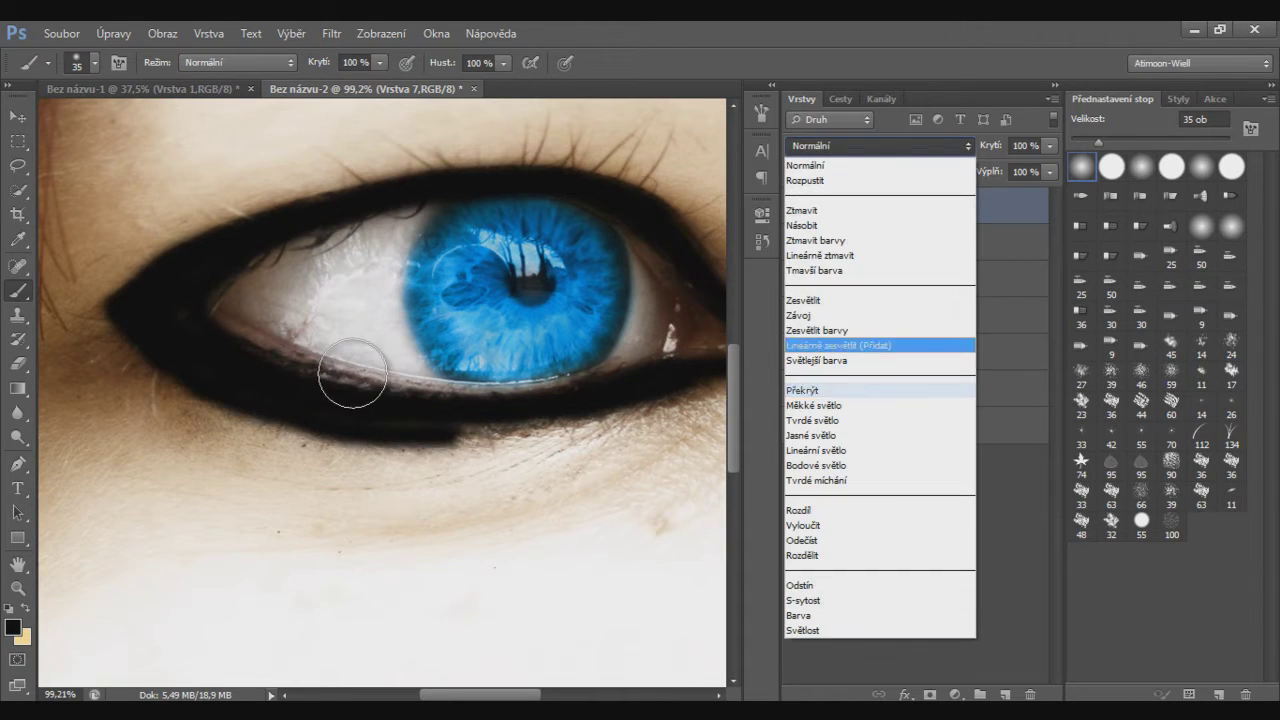
left_click(840, 380)
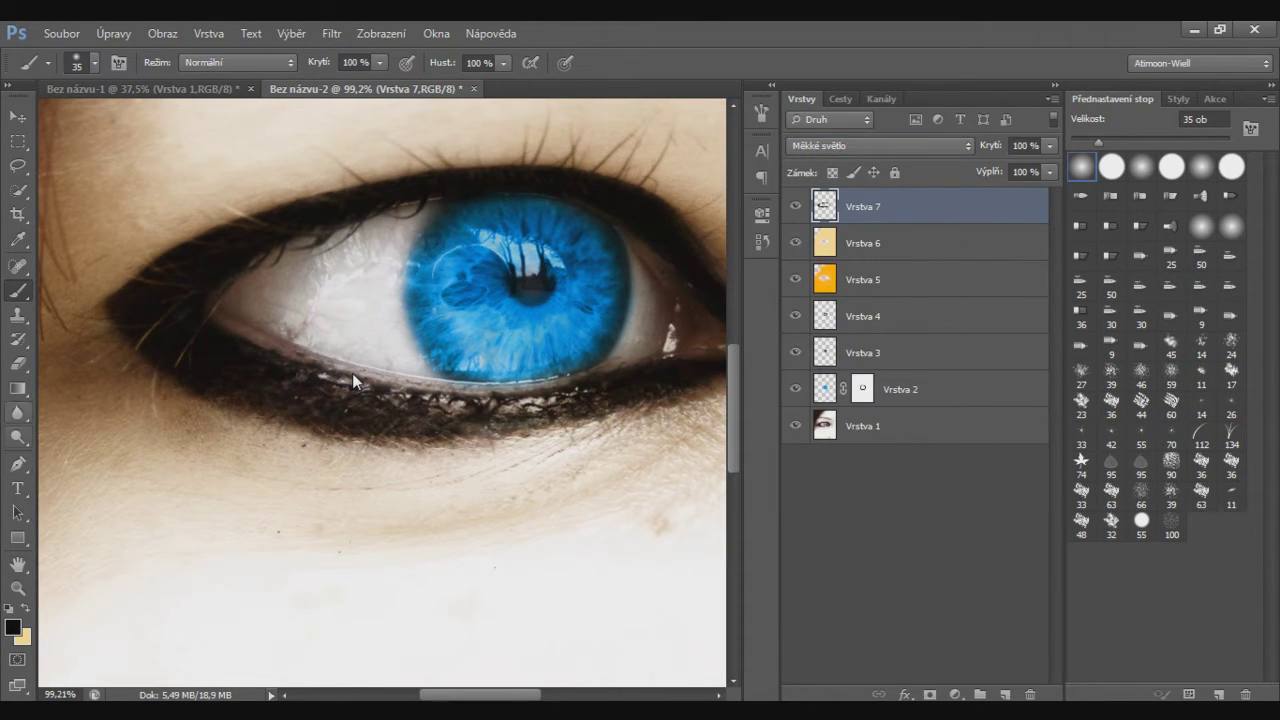
key("shift+r")
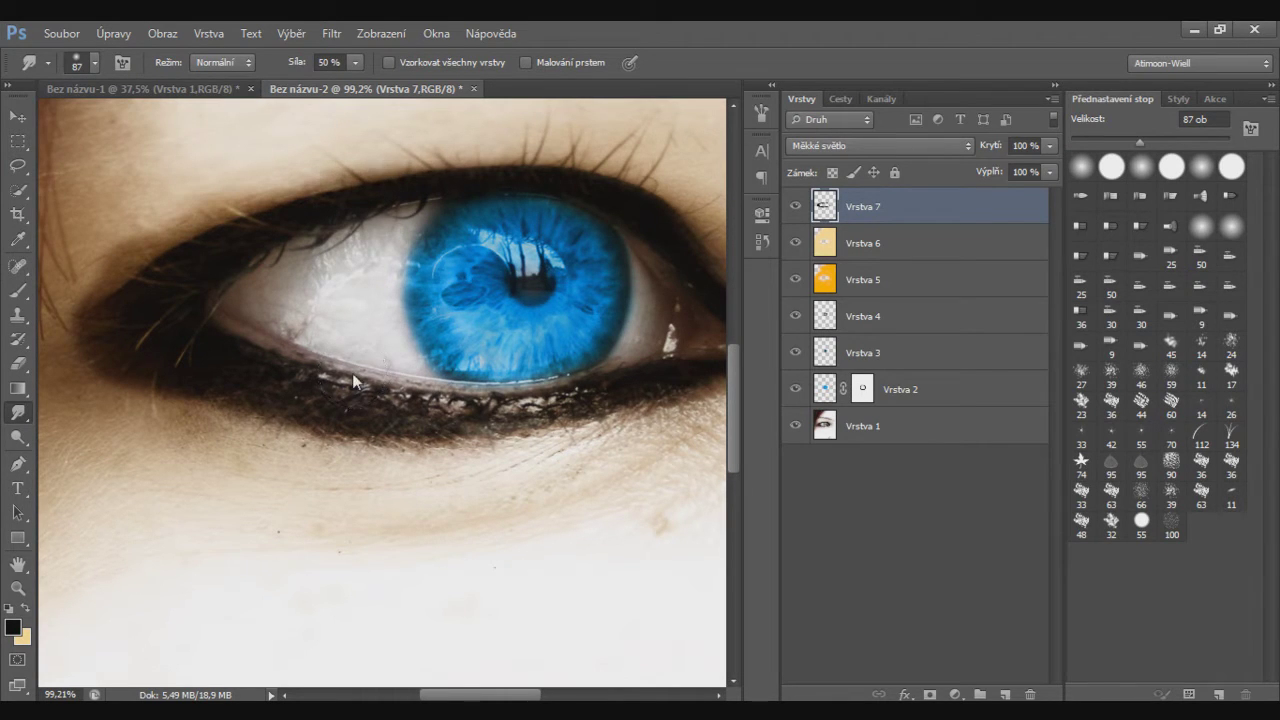
scroll(352, 373, "right", 3)
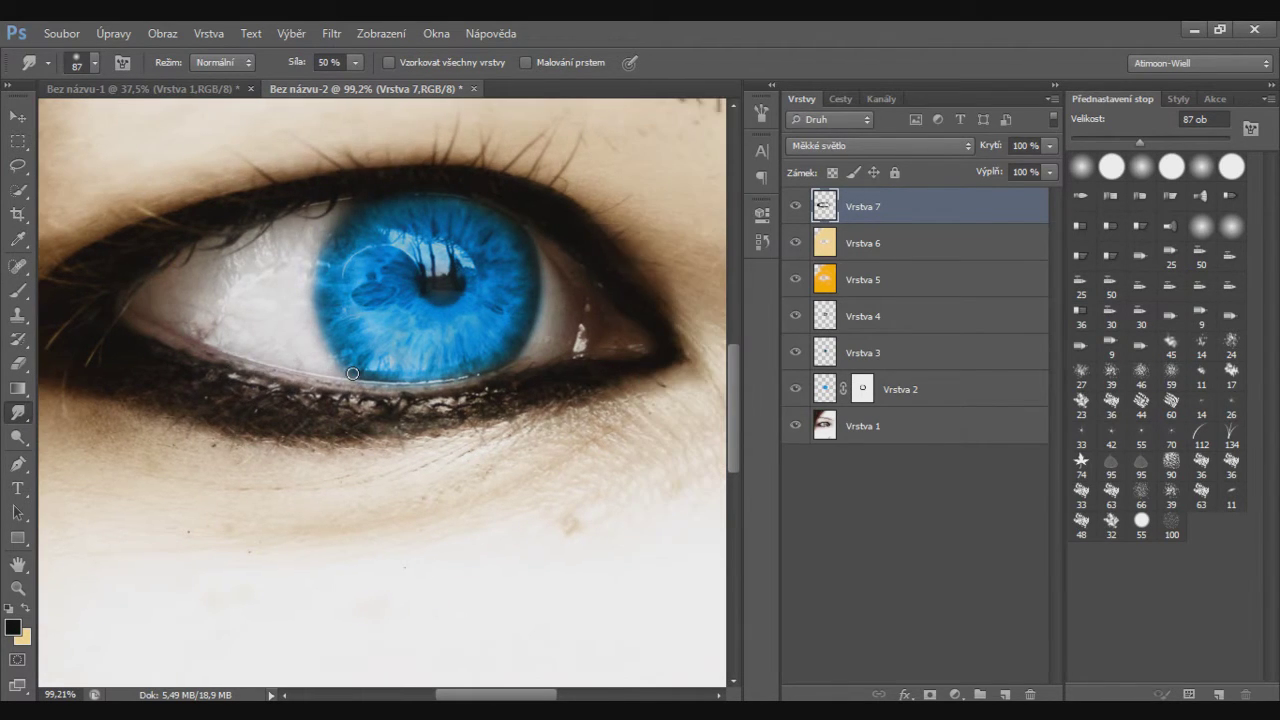
scroll(352, 380, "right", 3)
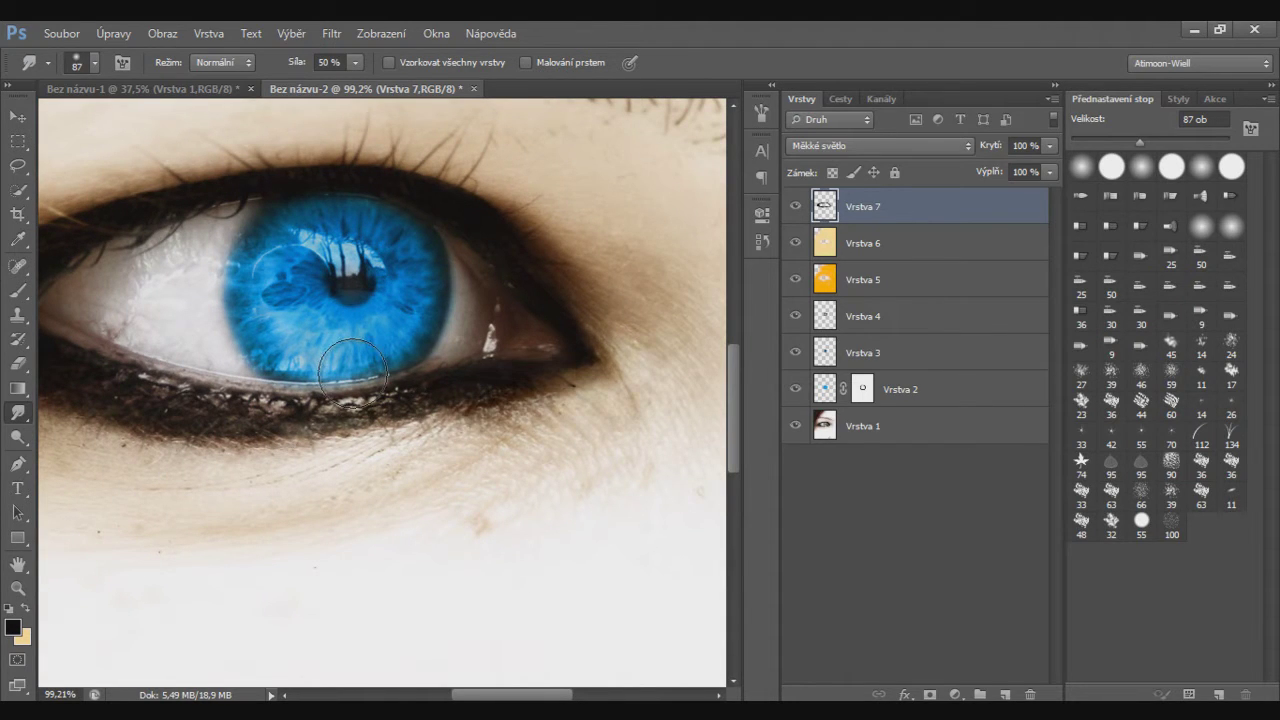
scroll(352, 373, "left", 3)
scroll(352, 373, "left", 3)
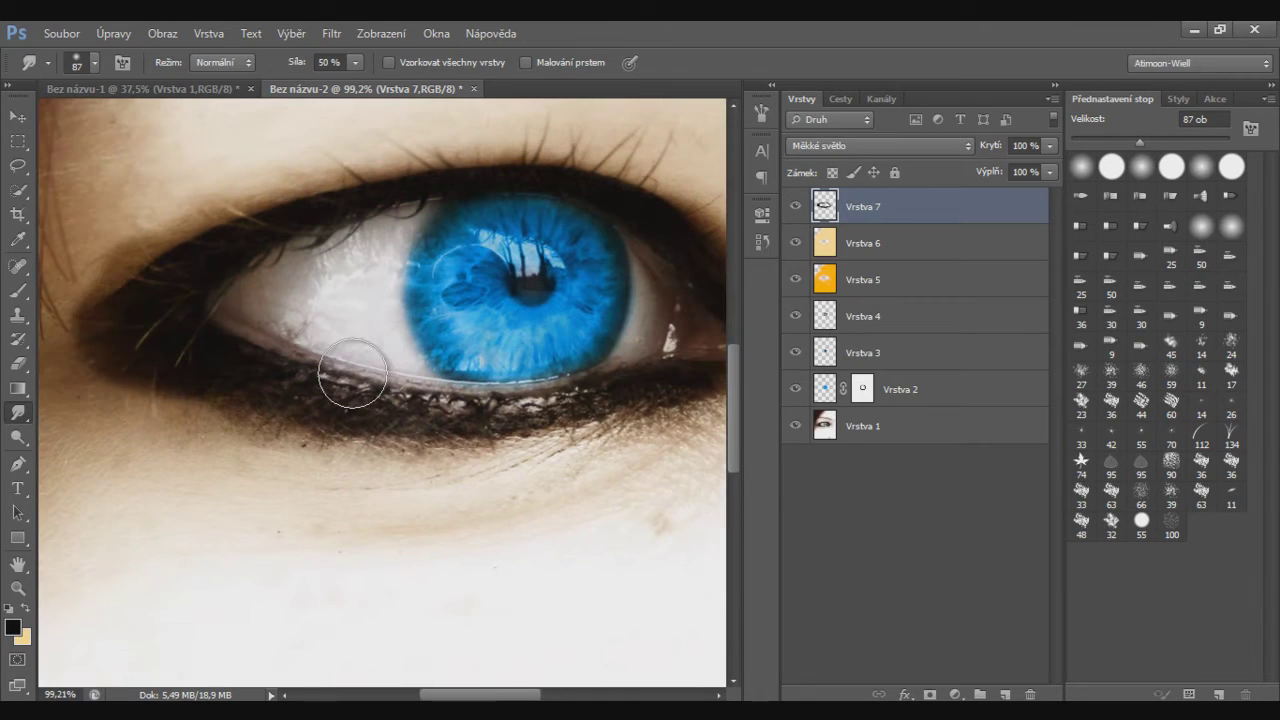
scroll(352, 373, "left", 4)
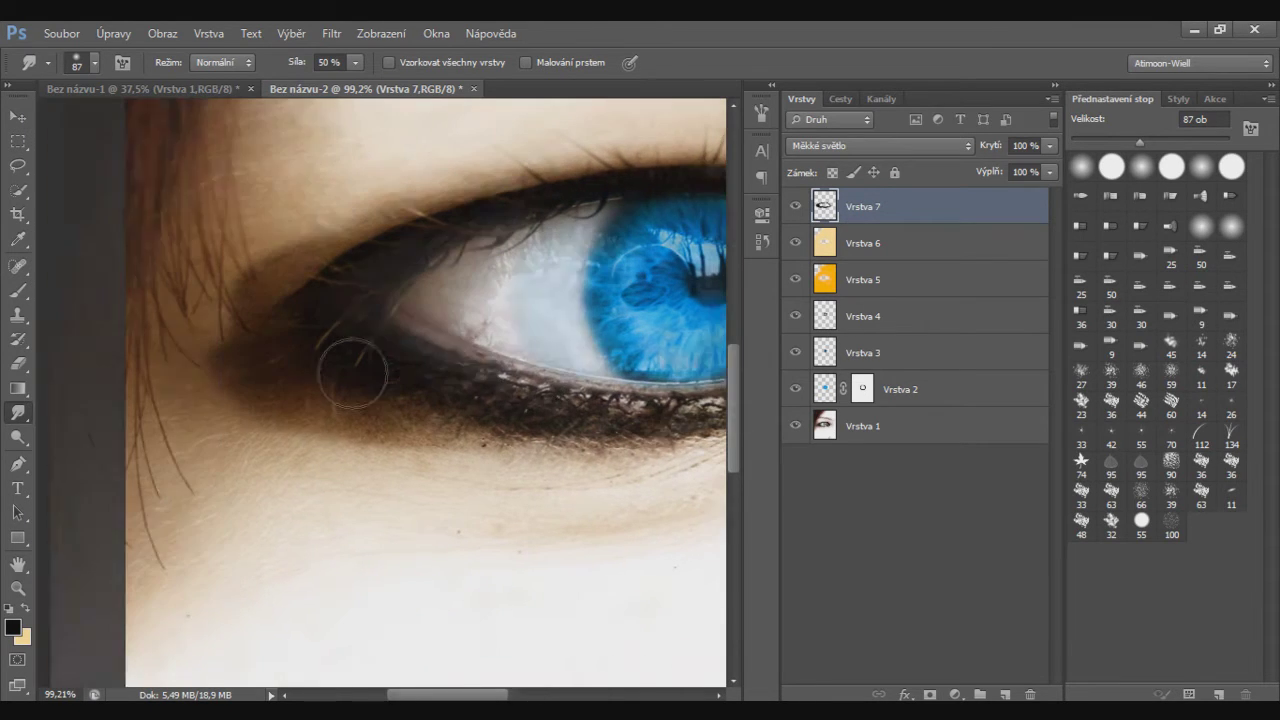
scroll(352, 373, "left", 2)
- Add a layer mask to the eyeliner and hide part of it with a 246 px brush
key("ctrl+shift+m")
key("b")
left_click(95, 62)
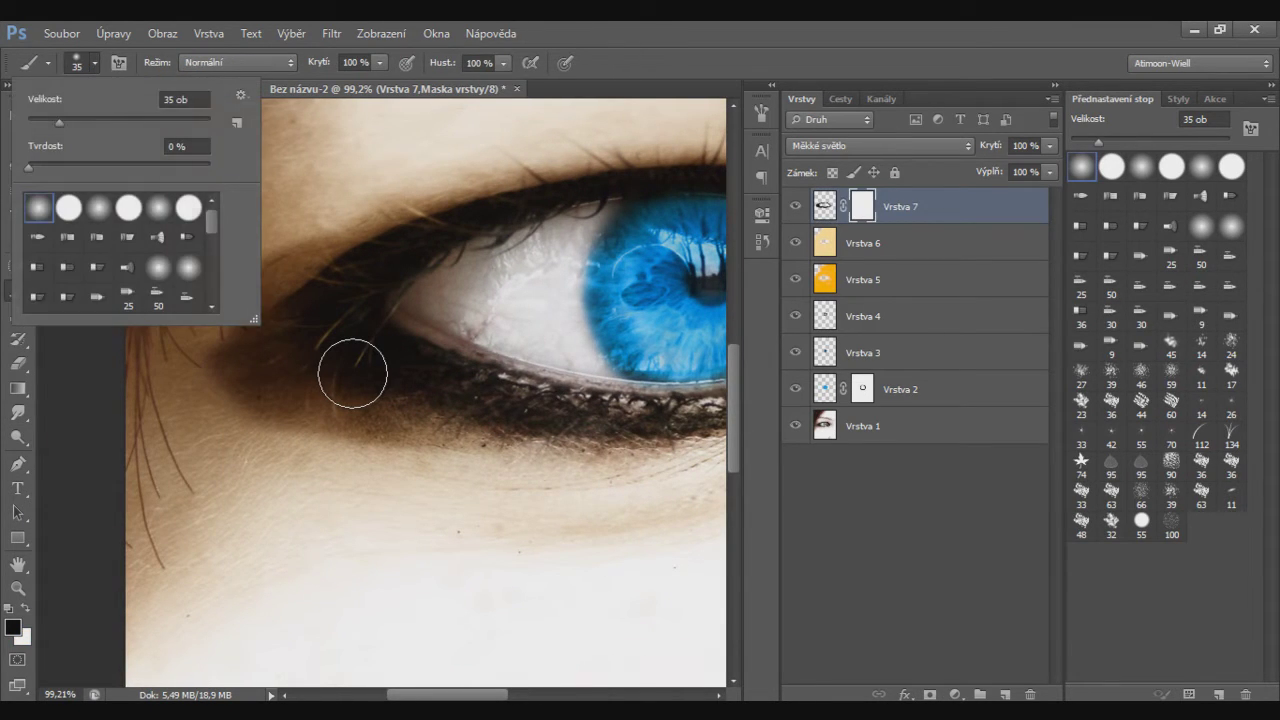
key("Return")
left_click_drag(352, 373, 349, 368)
- Fade the eyeliner layer to 46% opacity and add empty layer Vrstva 8
scroll(349, 368, "down", 5)
type("40")
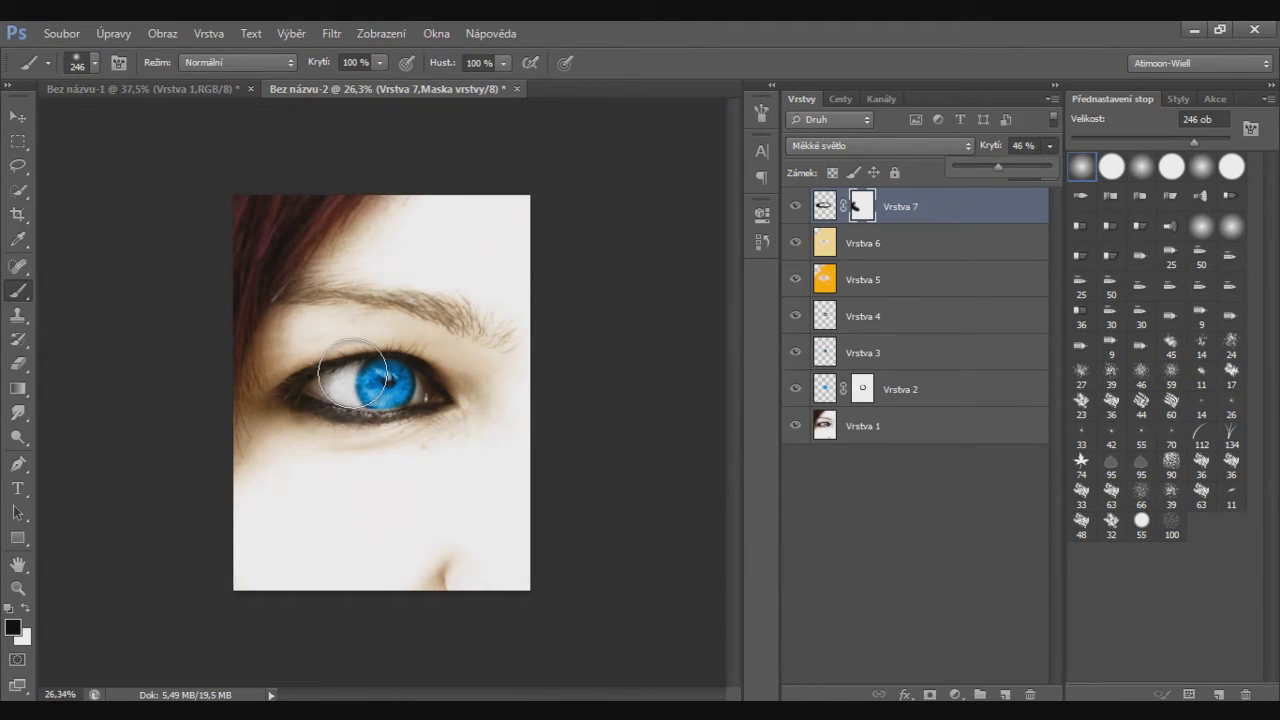
type("v")
key("ctrl+shift+alt+n")
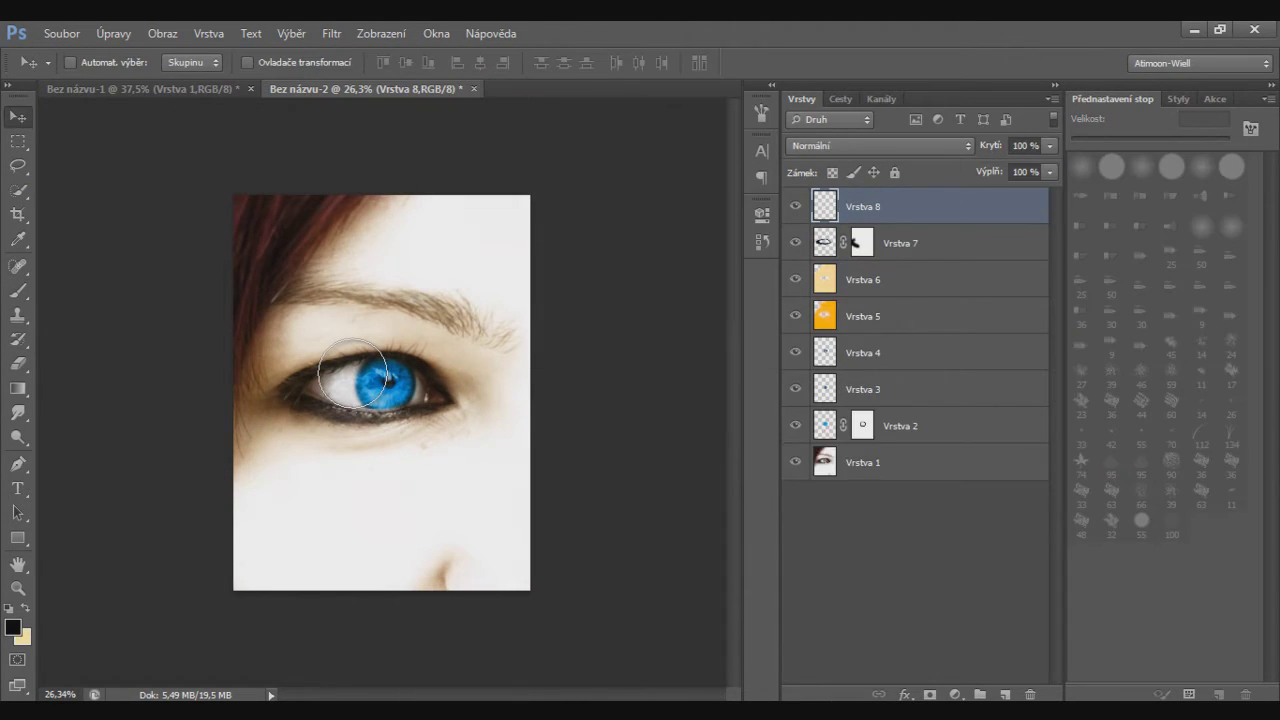
- Paint pink (#ff0078) over the hair at the top left
key("i")
type("ff0078")
key("Return")
key("b")
left_click_drag(250, 200, 245, 340)
left_click_drag(300, 200, 355, 380)
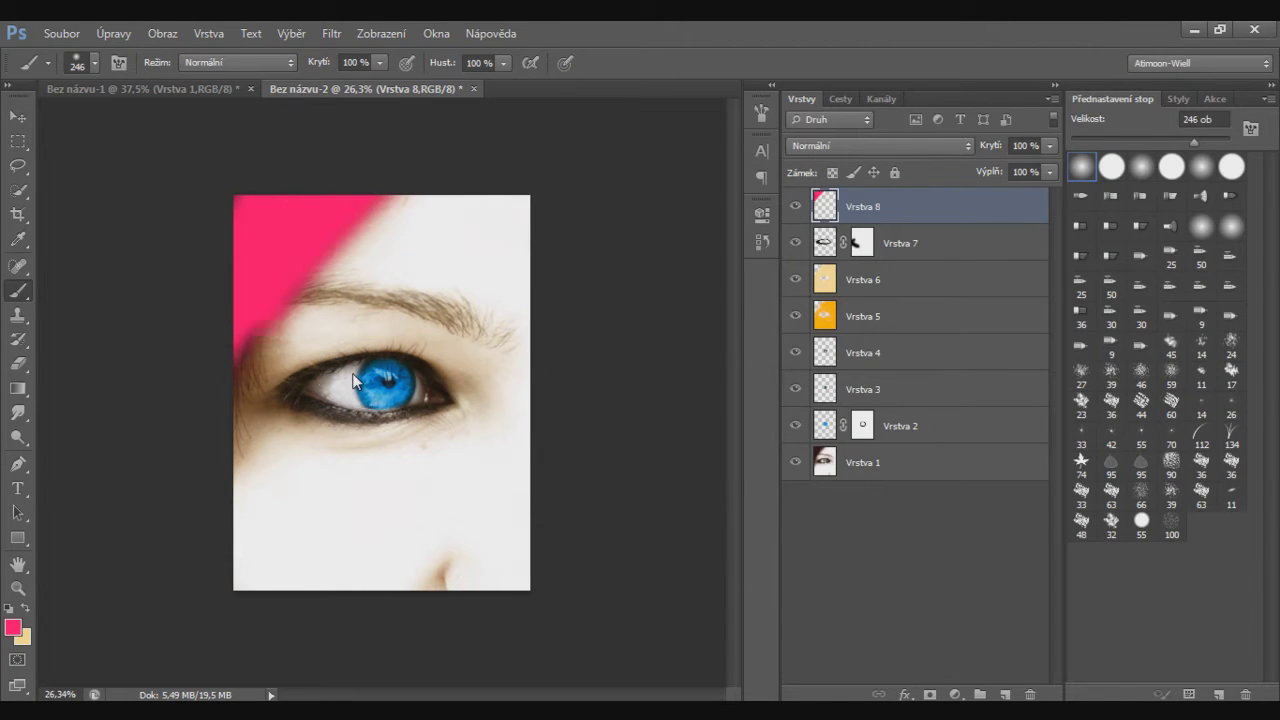
- Blend the pink hair layer as soft light and erase or smudge the excess tint
left_click(880, 145)
left_click(857, 420)
key("e")
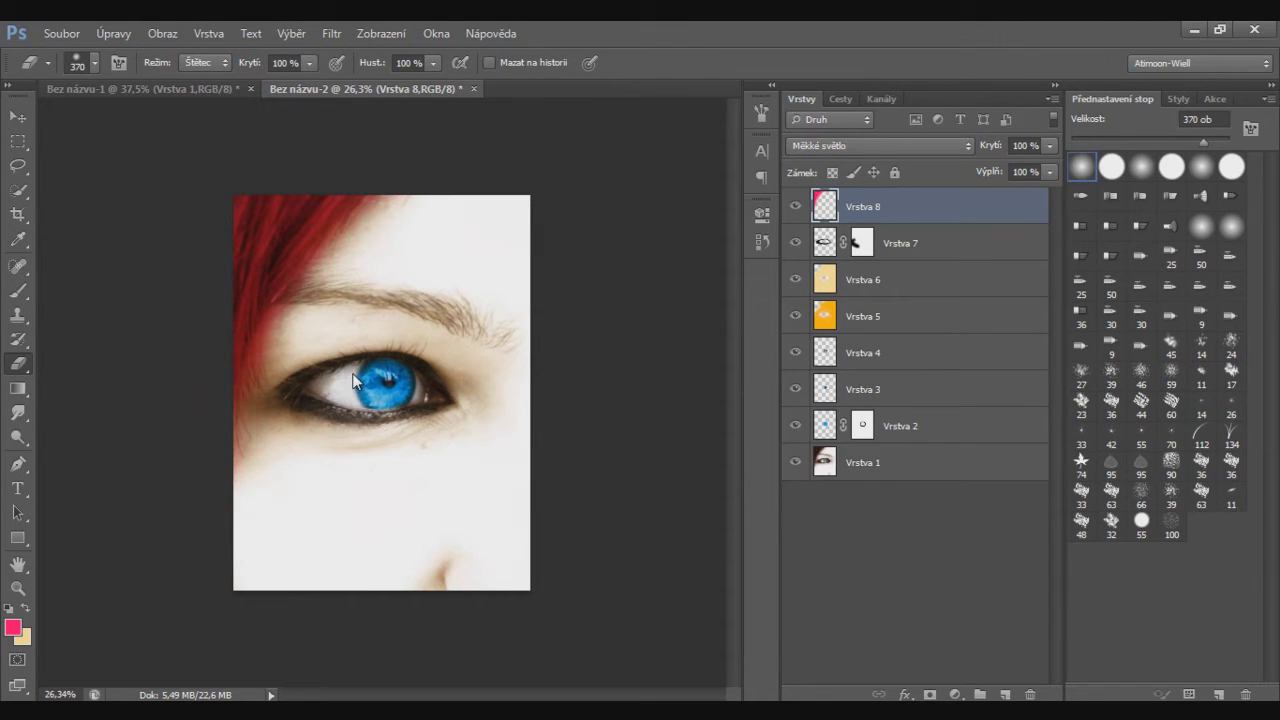
key("r")
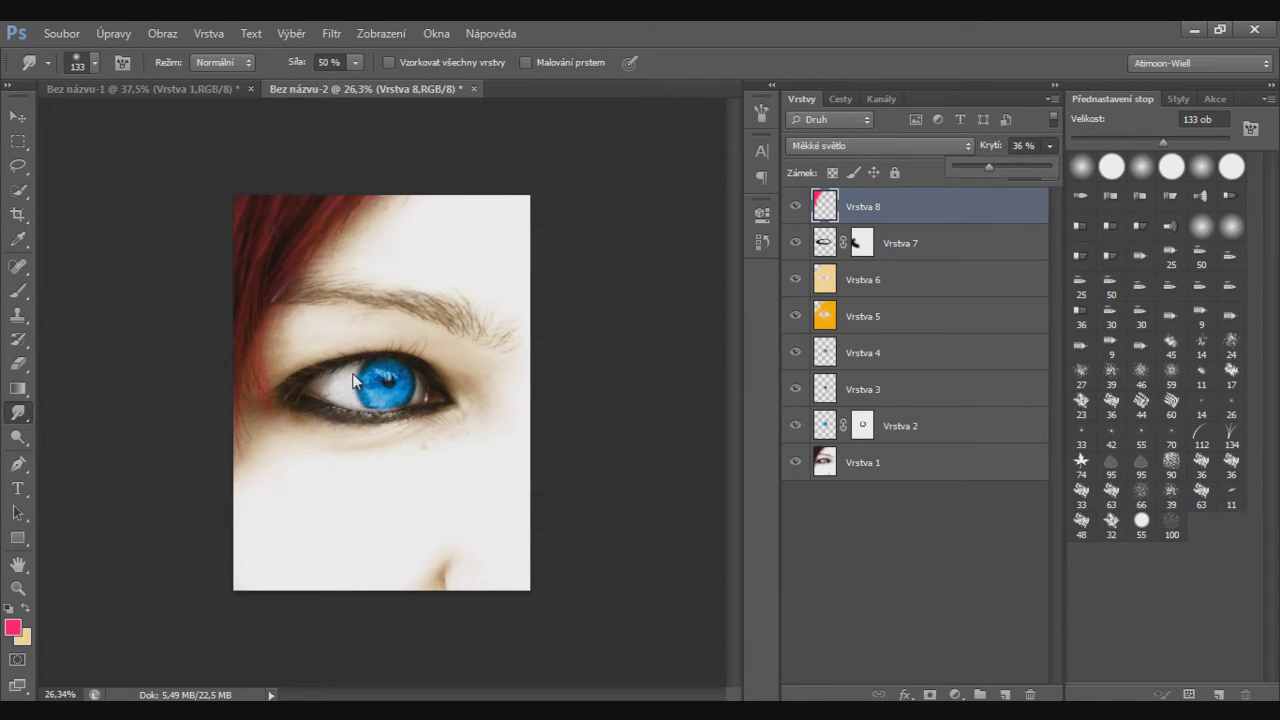
scroll(355, 380, "up", 3)
key("e")
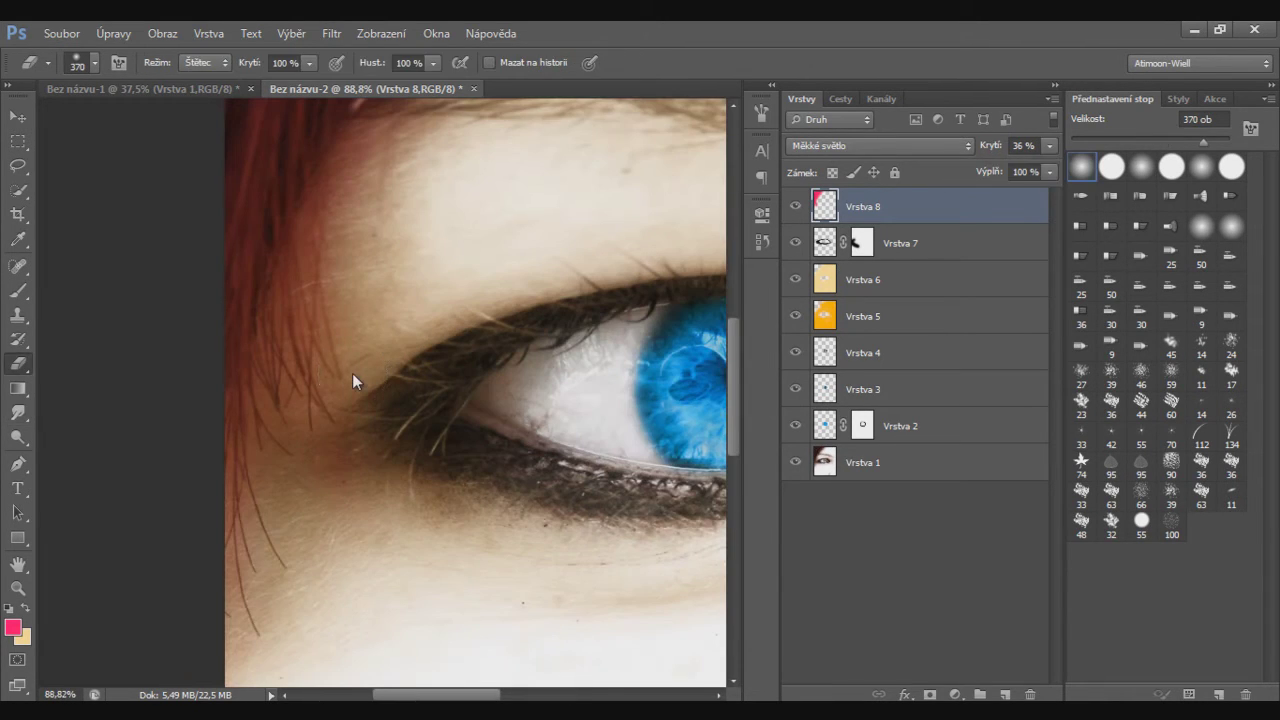
key("v")
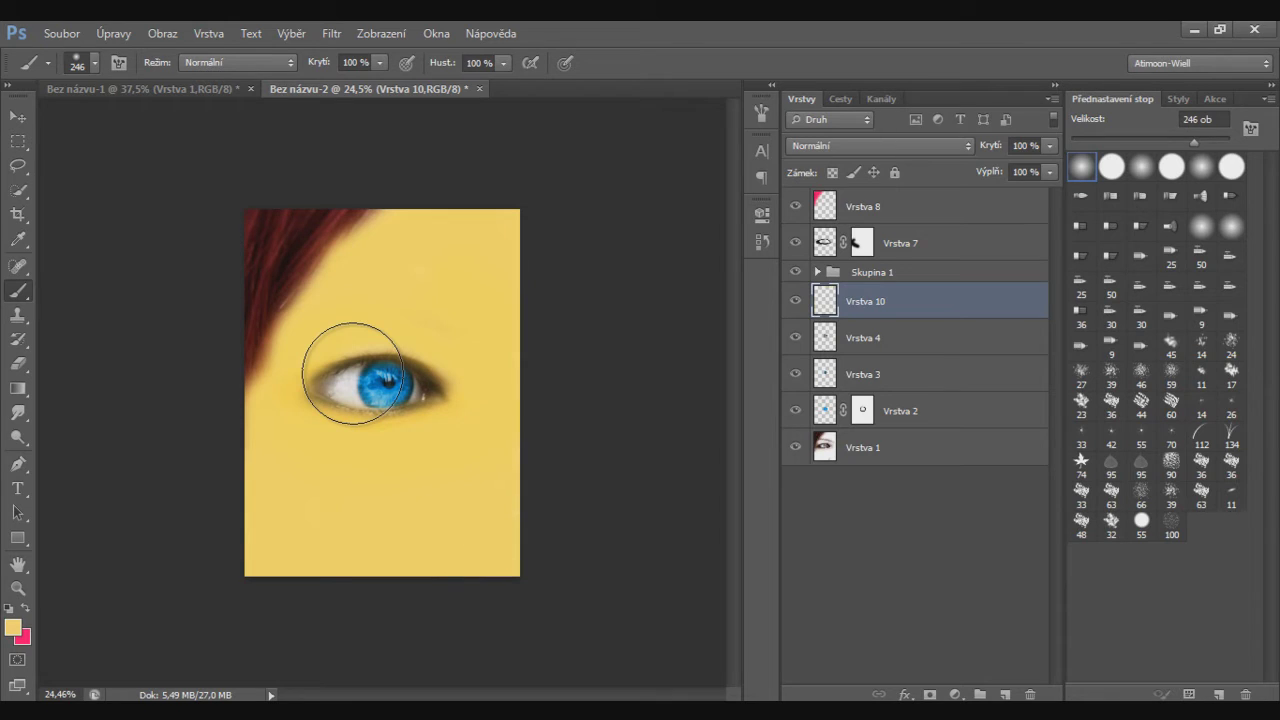
- Set yellow layer Vrstva 10 to Soft Light at 21% opacity
left_click(880, 145)
left_click(857, 406)
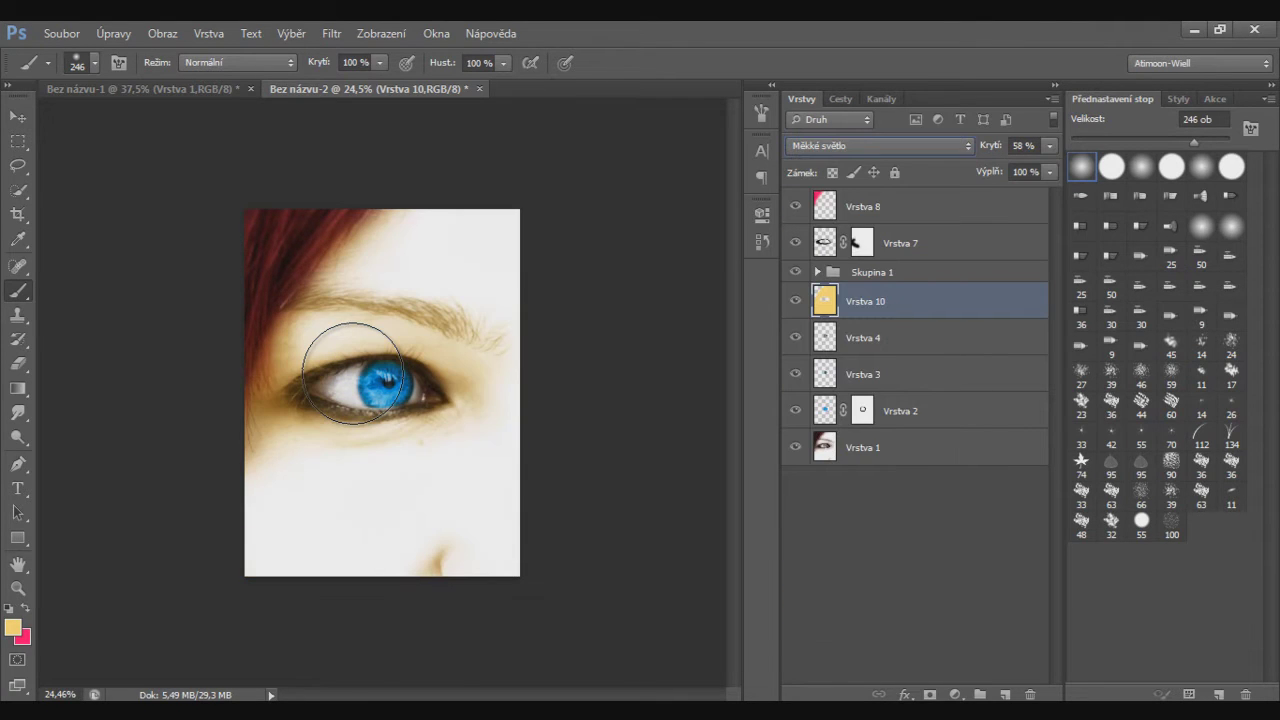
left_click_drag(1049, 145, 978, 167)
key("v")
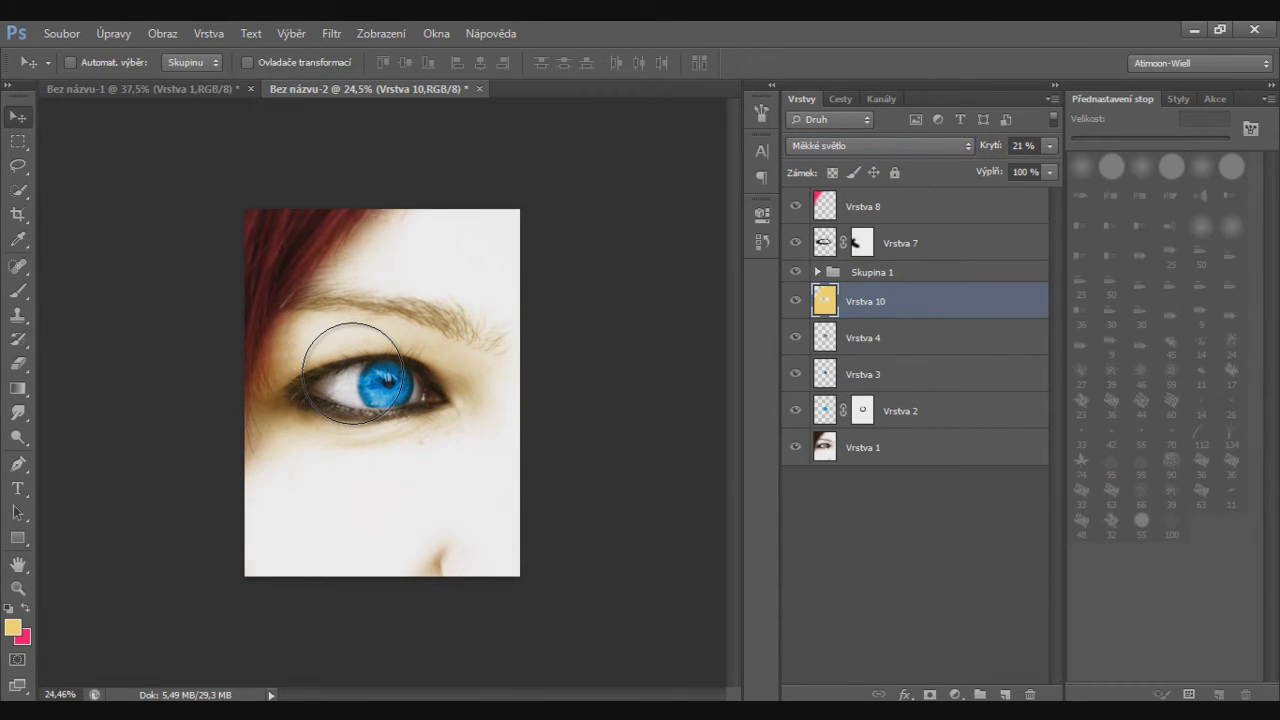
- Paint yellow eyeshadow over the eyelid on new Vrstva 11, Soft Light at 41%
left_click(12, 627)
key("Return")
key("ctrl+shift+alt+n")
key("b")
left_click_drag(265, 385, 495, 415)
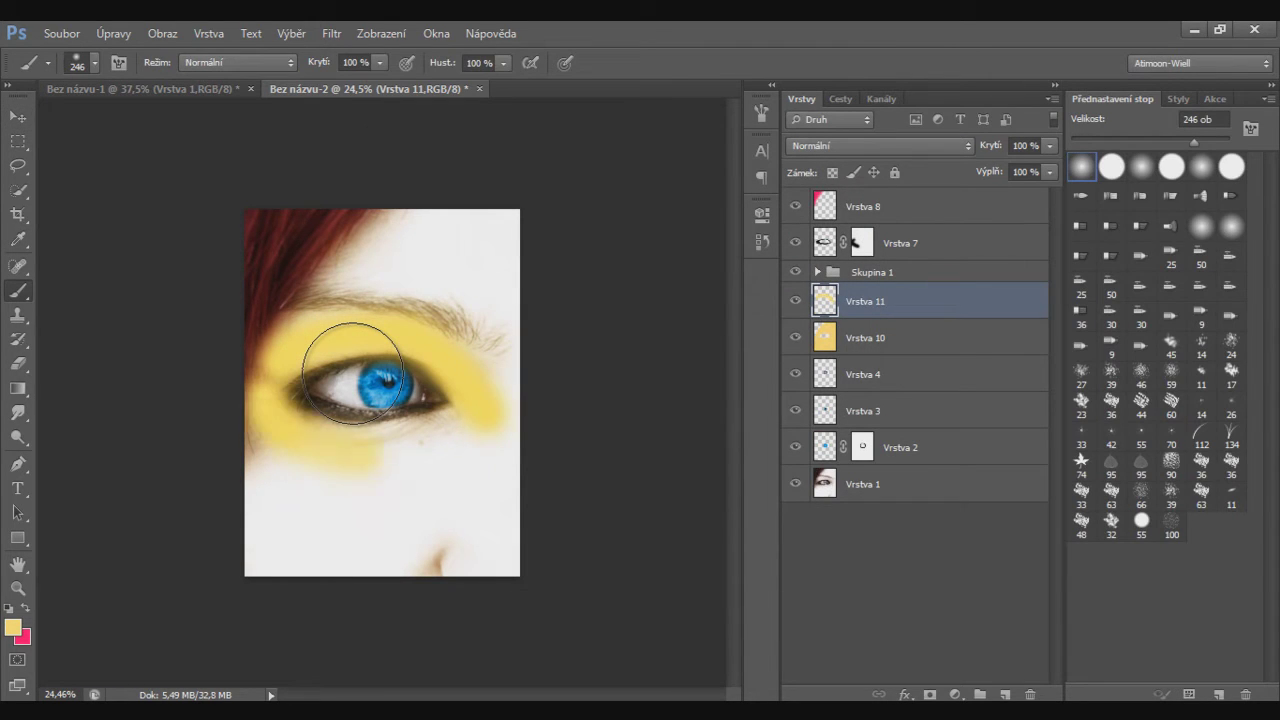
left_click(880, 145)
left_click(830, 408)
left_click_drag(1049, 145, 993, 166)
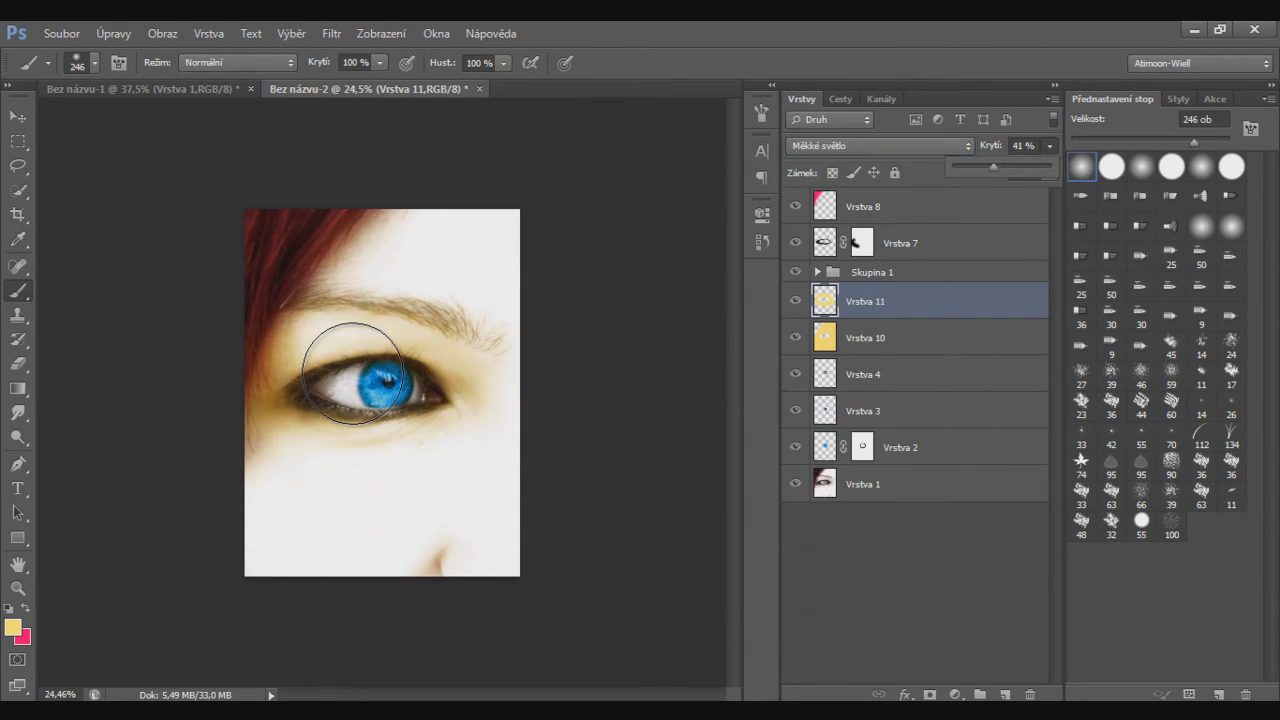
- Paint a yellow forehead stroke on another layer and cycle its blend modes
key("ctrl+shift+alt+n")
left_click_drag(385, 258, 515, 250)
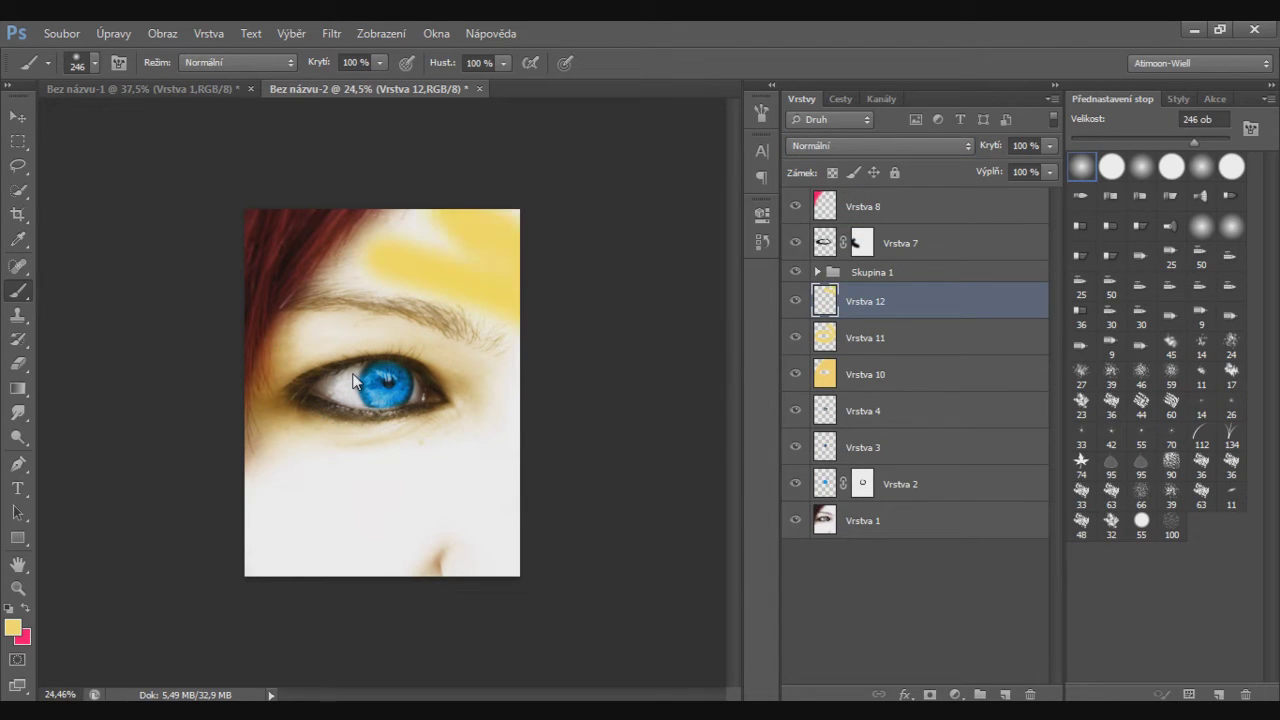
key("Down")
key("Down")
key("Down")
key("Up")
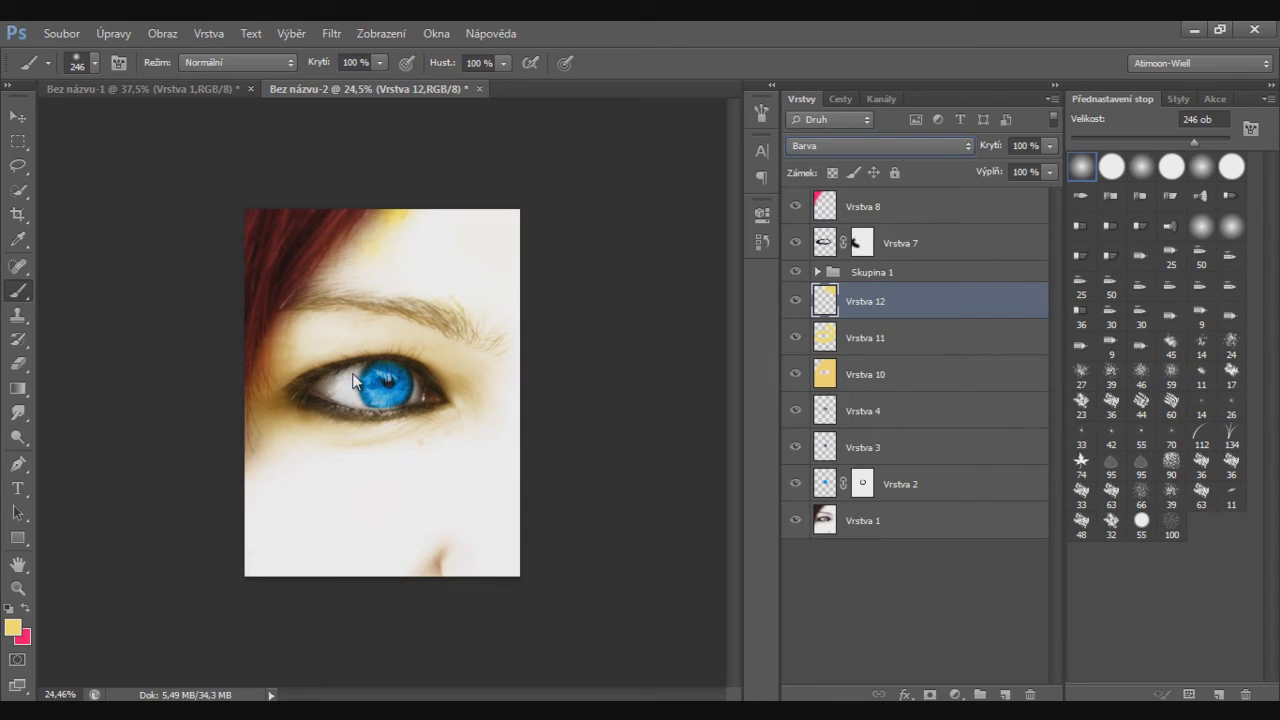
key("e")
key("v")
key("Up")
key("Down")
key("Down")
key("Down")
key("Down")
key("Down")
key("Down")
key("Down")
key("Down")
key("Down")
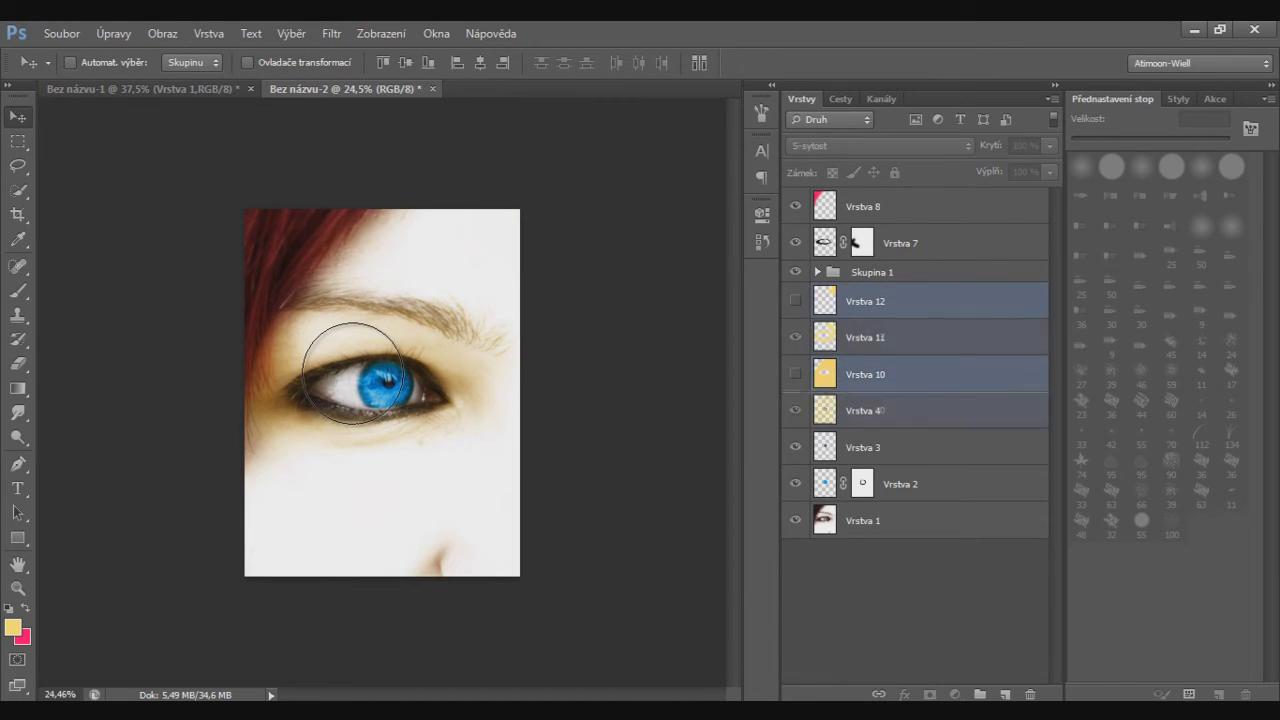
- Delete the unwanted yellow layers and add a fresh empty layer
key("Delete")
key("ctrl+shift+alt+n")
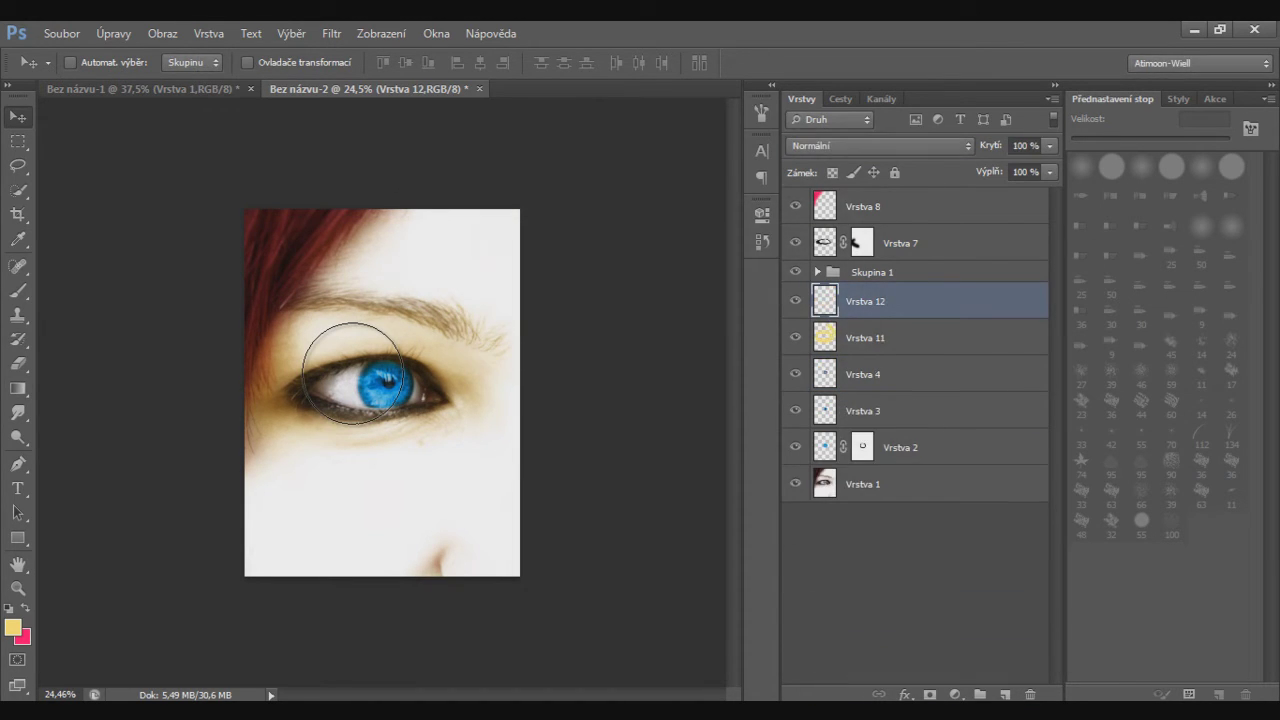
scroll(352, 372, "up", 3, "alt")
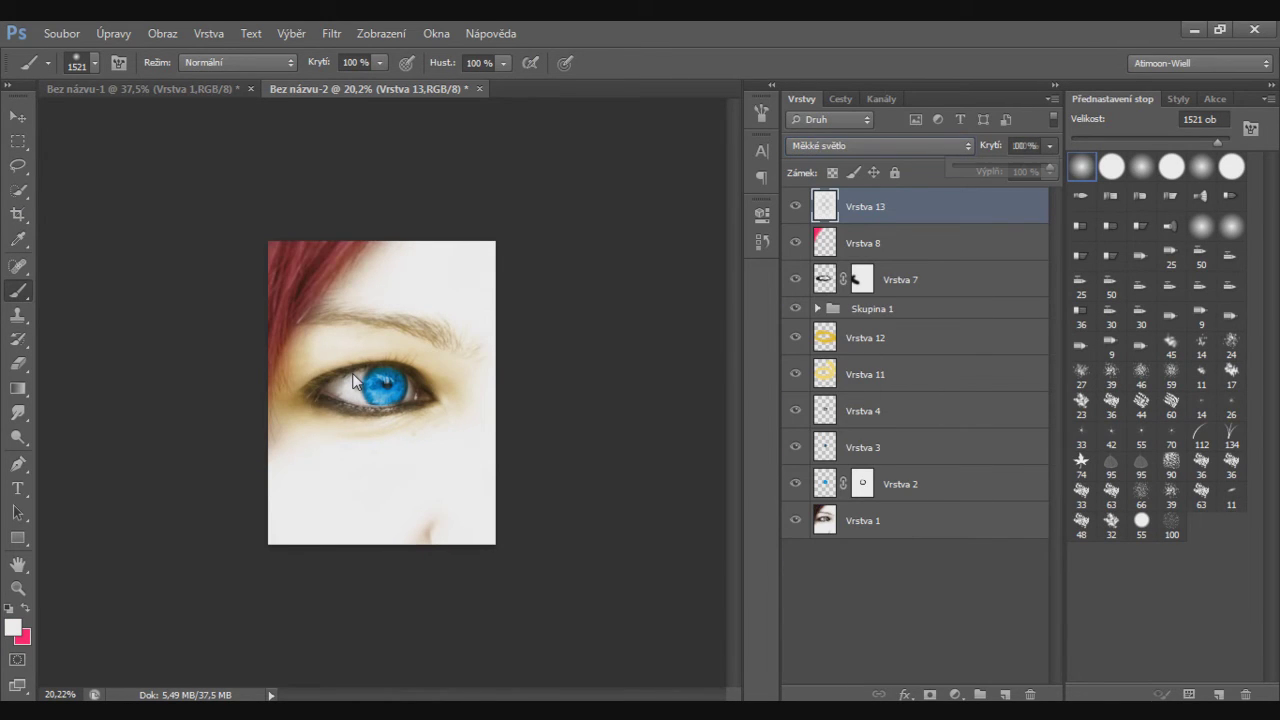
- Set top layer Vrstva 13 to 30% opacity and return to the brush
key("v")
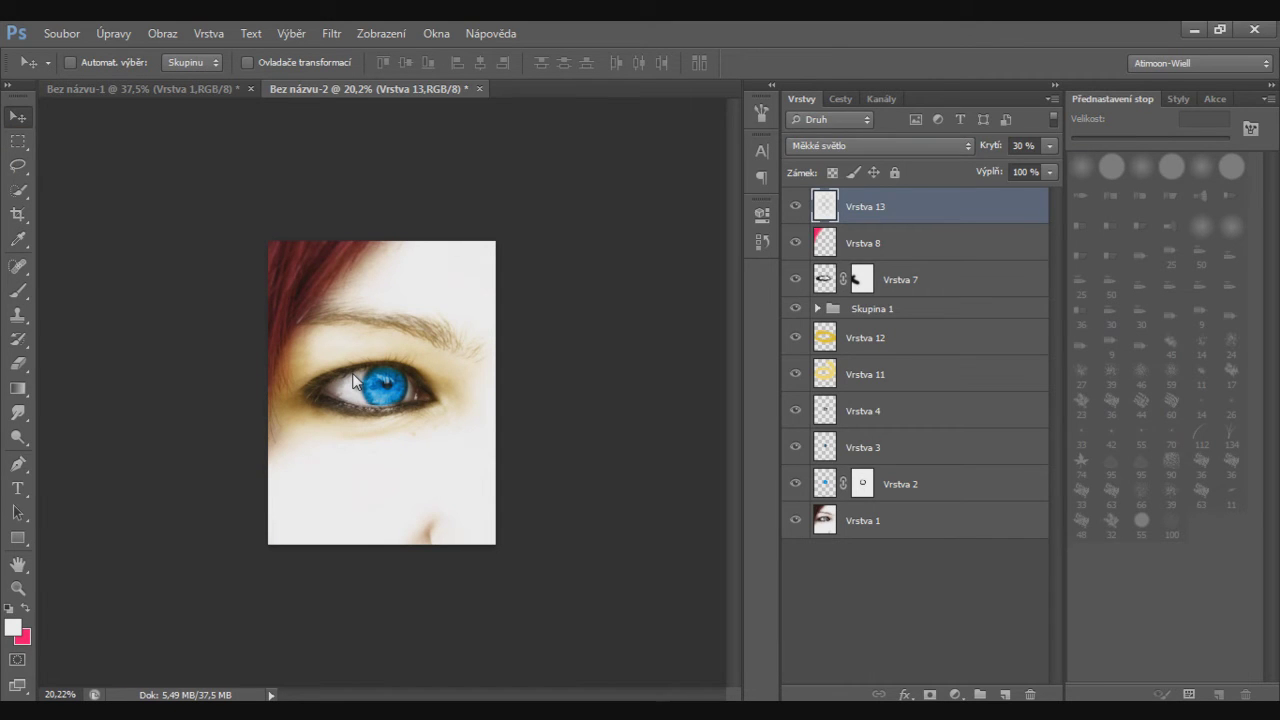
key("b")
scroll(352, 380, "up", 5)
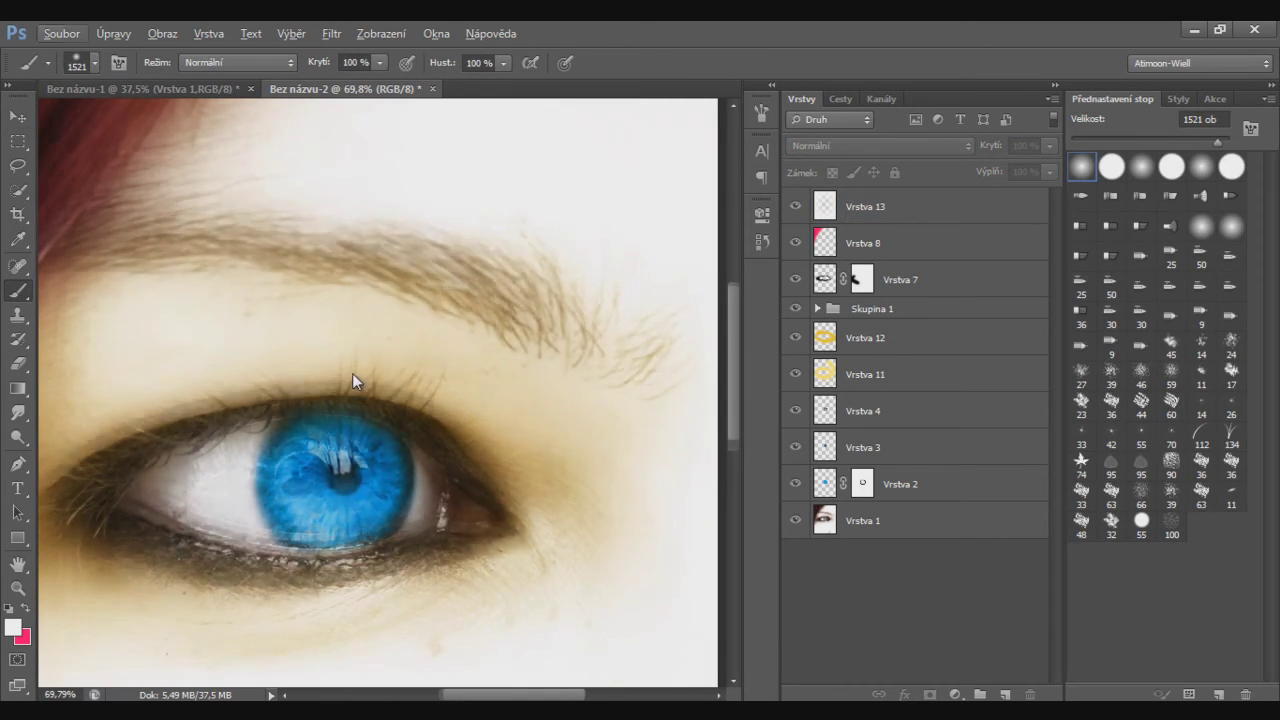
- Choose black paint and create new eyebrow layer Vrstva 14
key("Return")
right_click(352, 380)
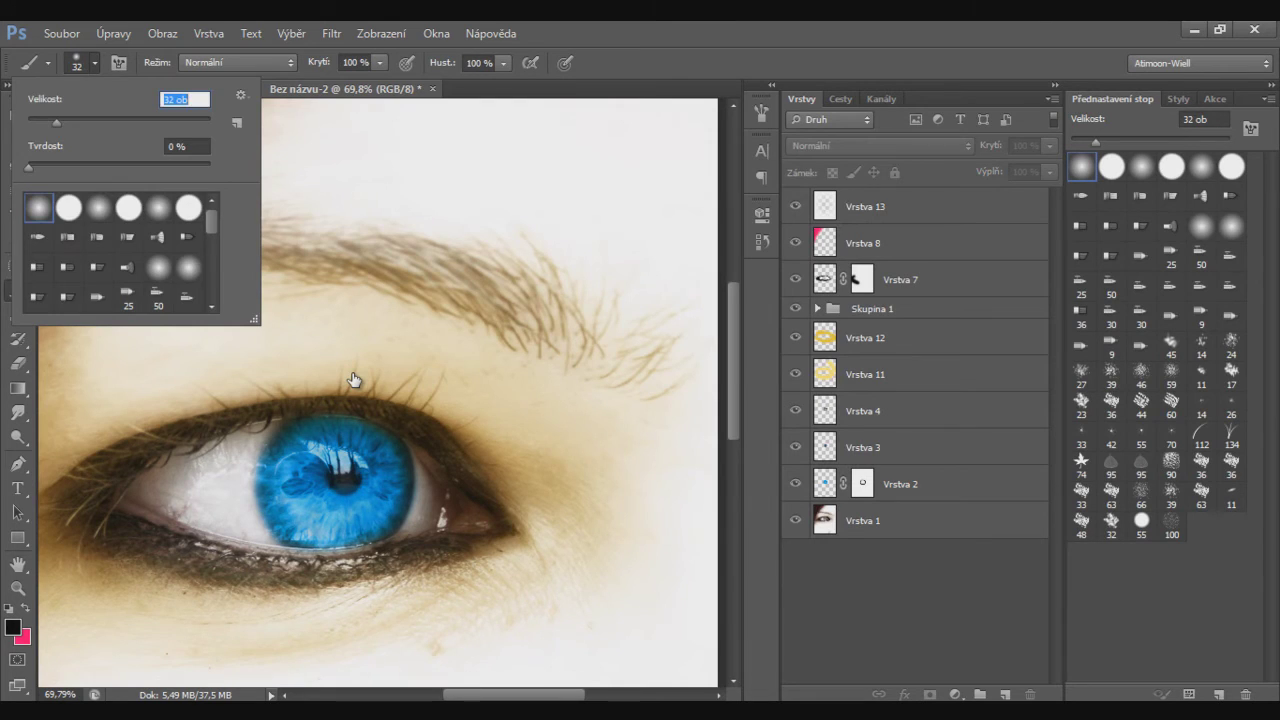
key("Return")
key("ctrl+shift+n")
key("Return")
- Paint thick black strokes across the eyebrow with a 119 px brush, blended as Měkké světlo
left_click_drag(580, 357, 545, 285)
right_click(352, 380)
type("119")
key("Return")
left_click_drag(580, 357, 45, 255)
left_click_drag(680, 385, 530, 245)
left_click(880, 145)
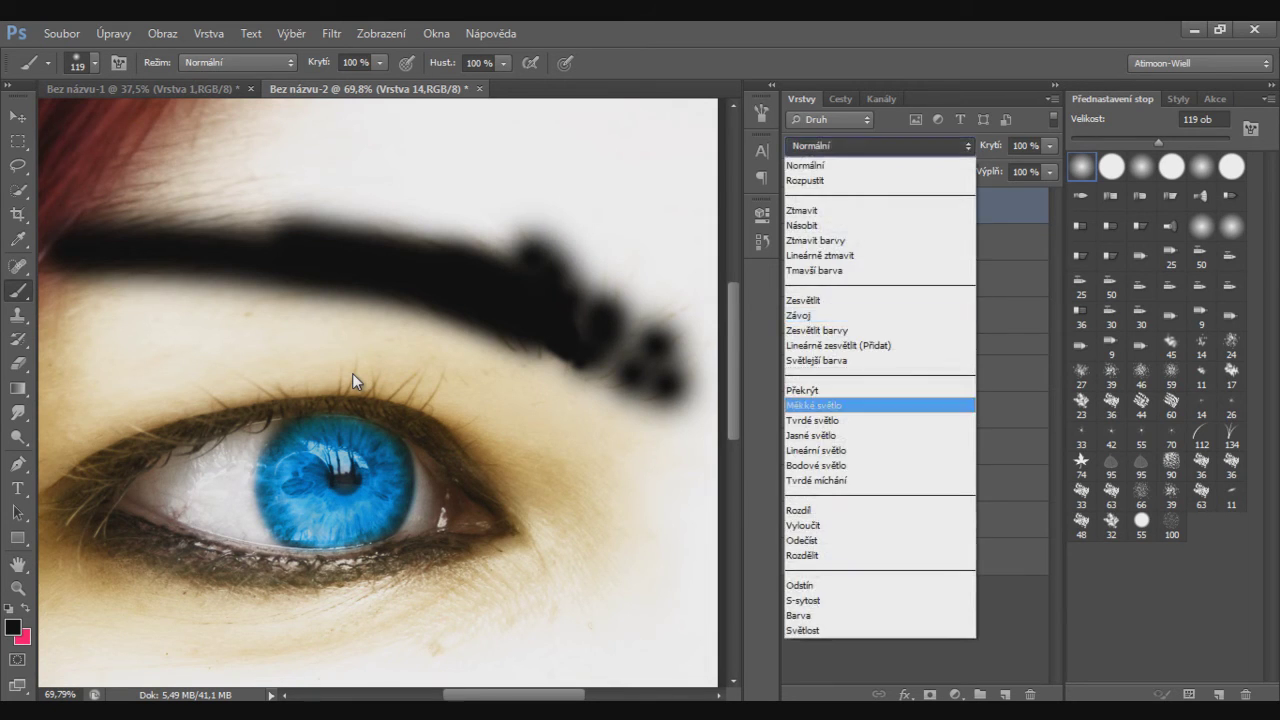
key("Return")
key("v")
- Paint a black under-eye shadow on new Vrstva 15 in soft light, adjusting its opacity
scroll(352, 373, "down", 3)
key("ctrl+shift+alt+n")
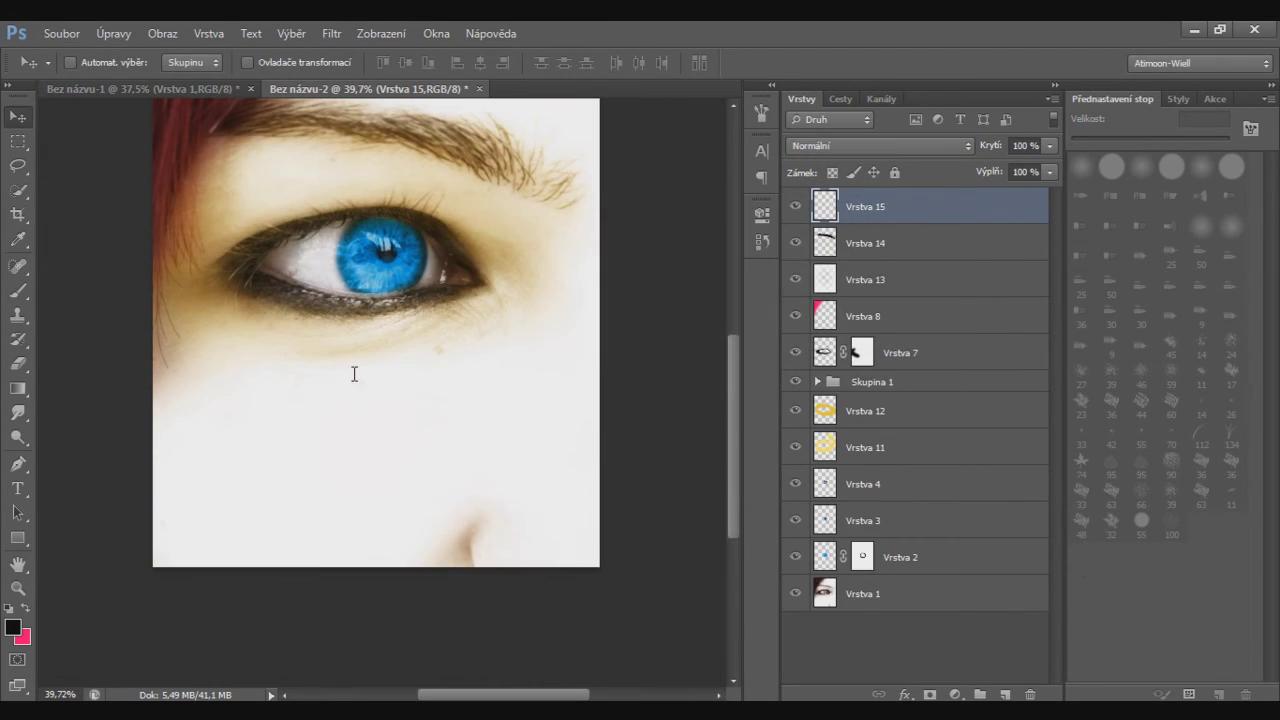
key("b")
mouse_move(520, 305)
left_mouse_down()
mouse_move(290, 330)
mouse_move(350, 370)
left_mouse_up()
left_click(880, 145)
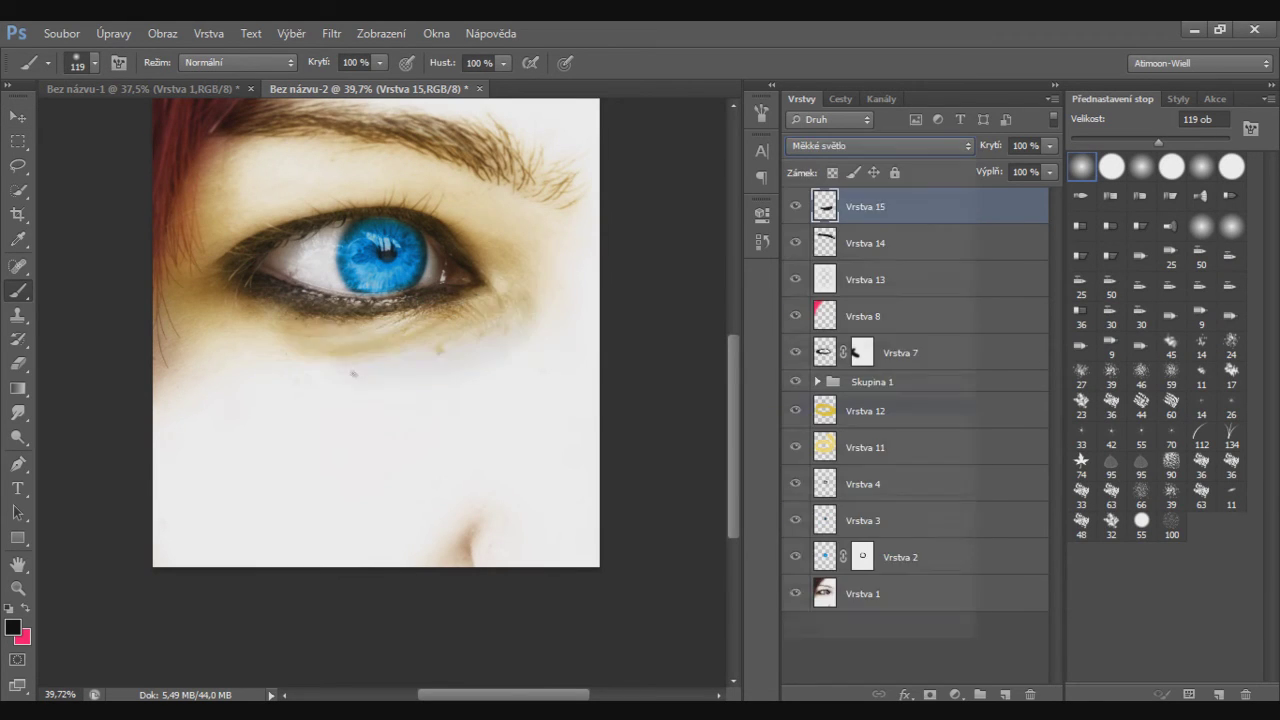
left_click(860, 409)
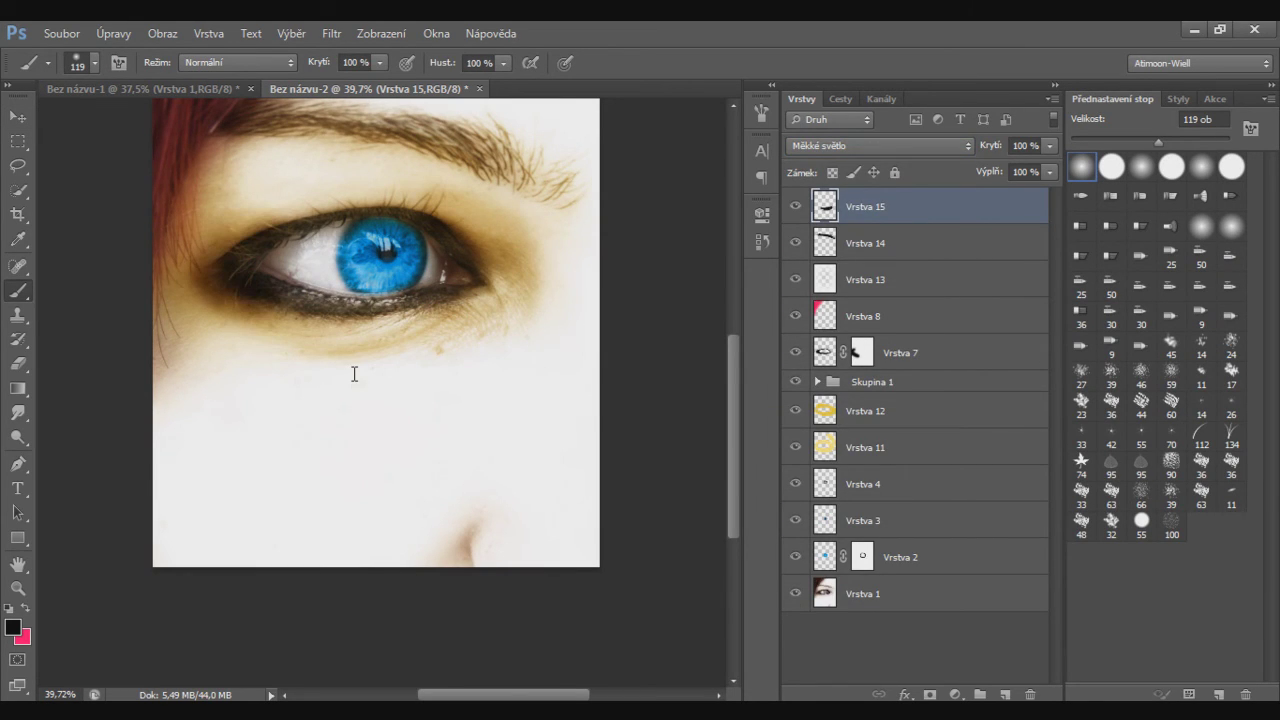
key("0")
key("0")
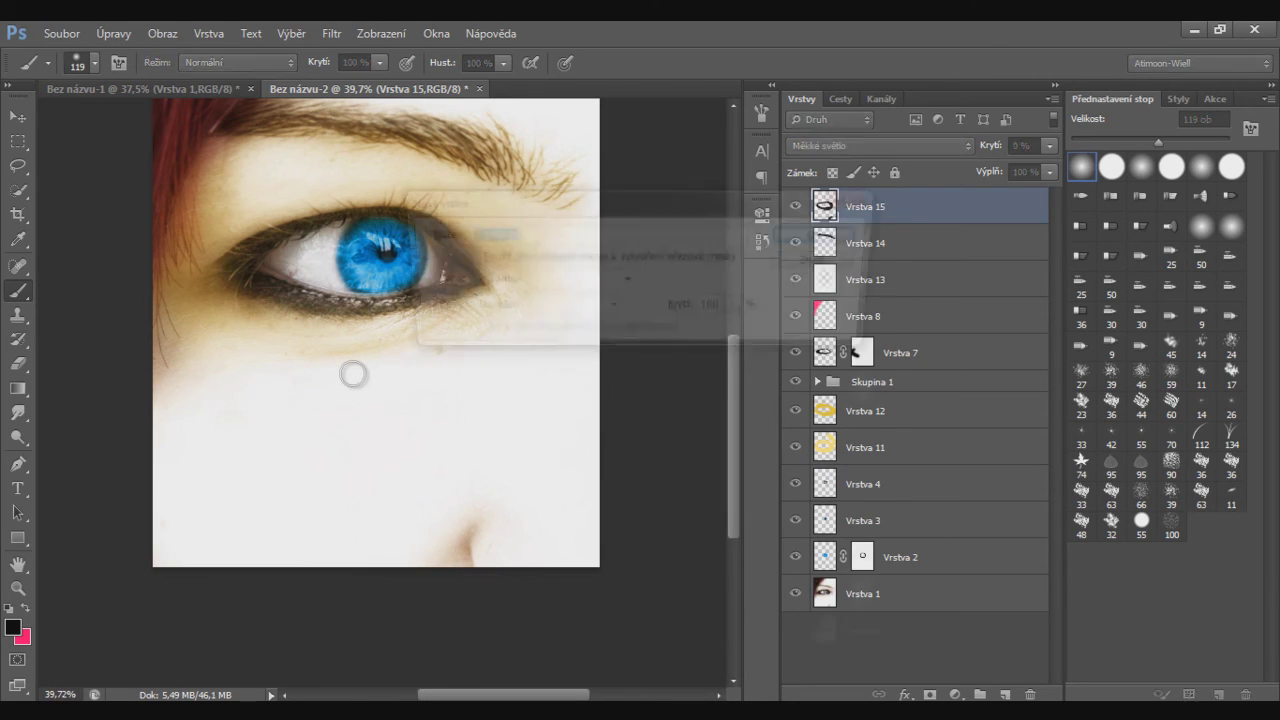
- On new layer Vrstva 16, paint a dark shadow beside the nostril
key("ctrl+shift+alt+n")
scroll(353, 374, "up", 2)
scroll(353, 374, "up", 2)
left_click_drag(600, 320, 555, 455)
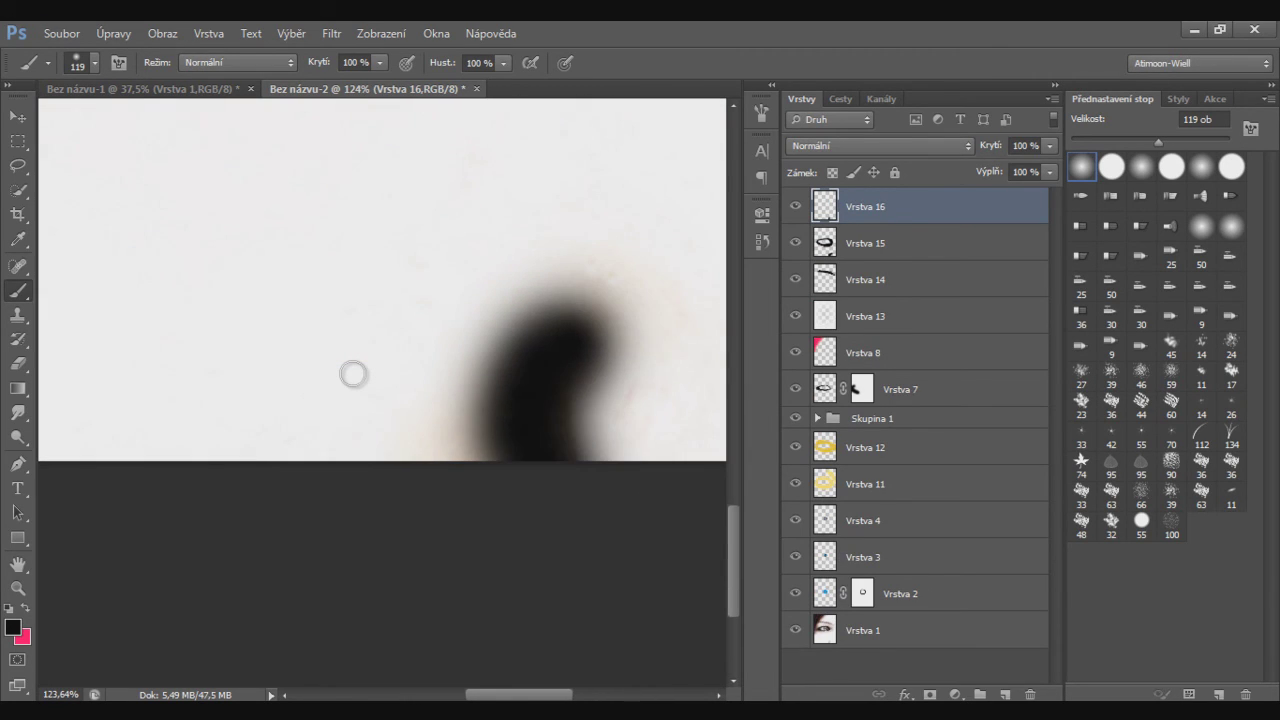
- Set the shadow layer to 57% opacity with Hard Light (Tvrdé světlo) blending
key("5")
key("7")
left_click(880, 145)
key("Return")
key("Down")
- Erase part of the shadow patch beside the nostril with a 10 px eraser
key("e")
left_click(94, 62)
type("10")
key("Return")
key("Return")
left_click_drag(612, 292, 598, 458)
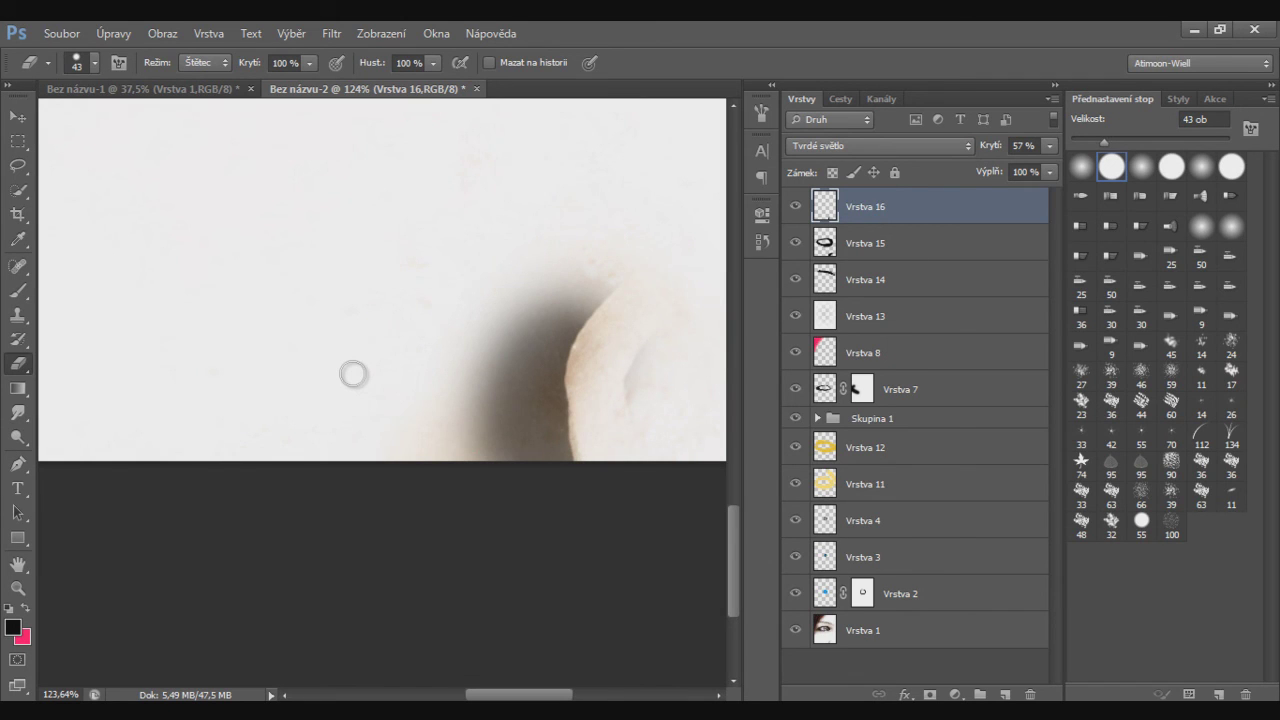
scroll(353, 374, "down", 5)
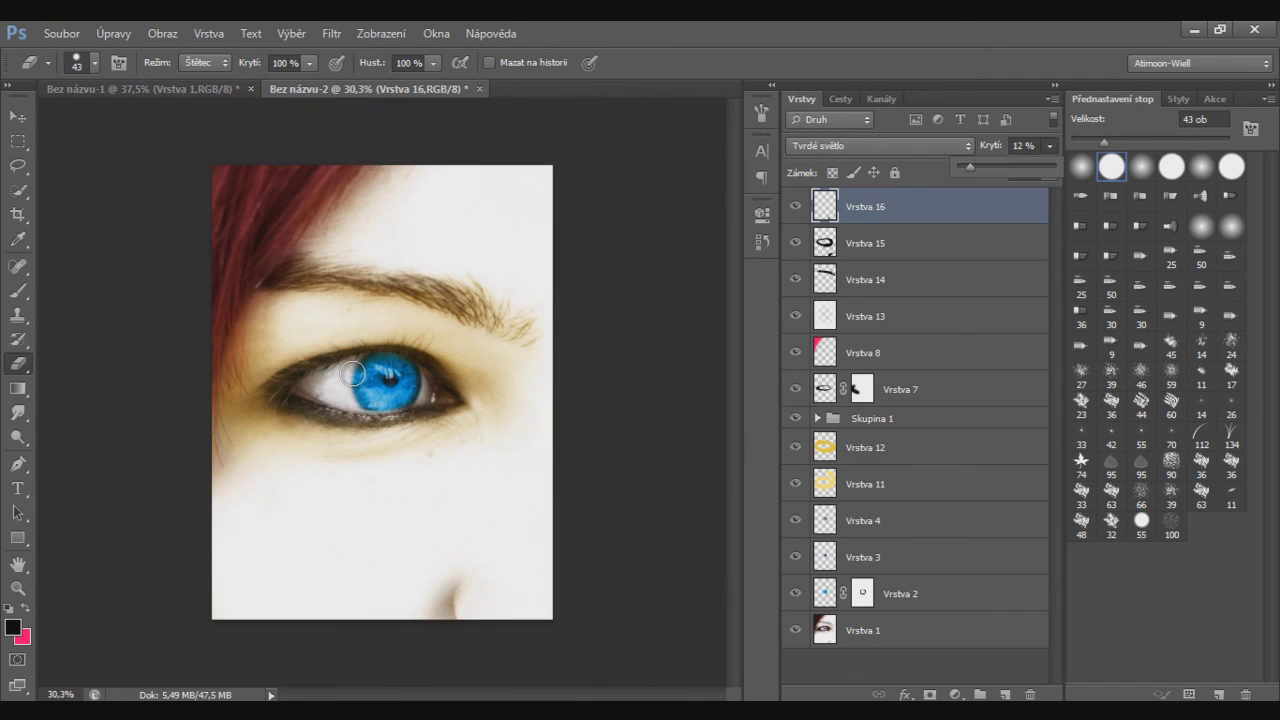
key("v")
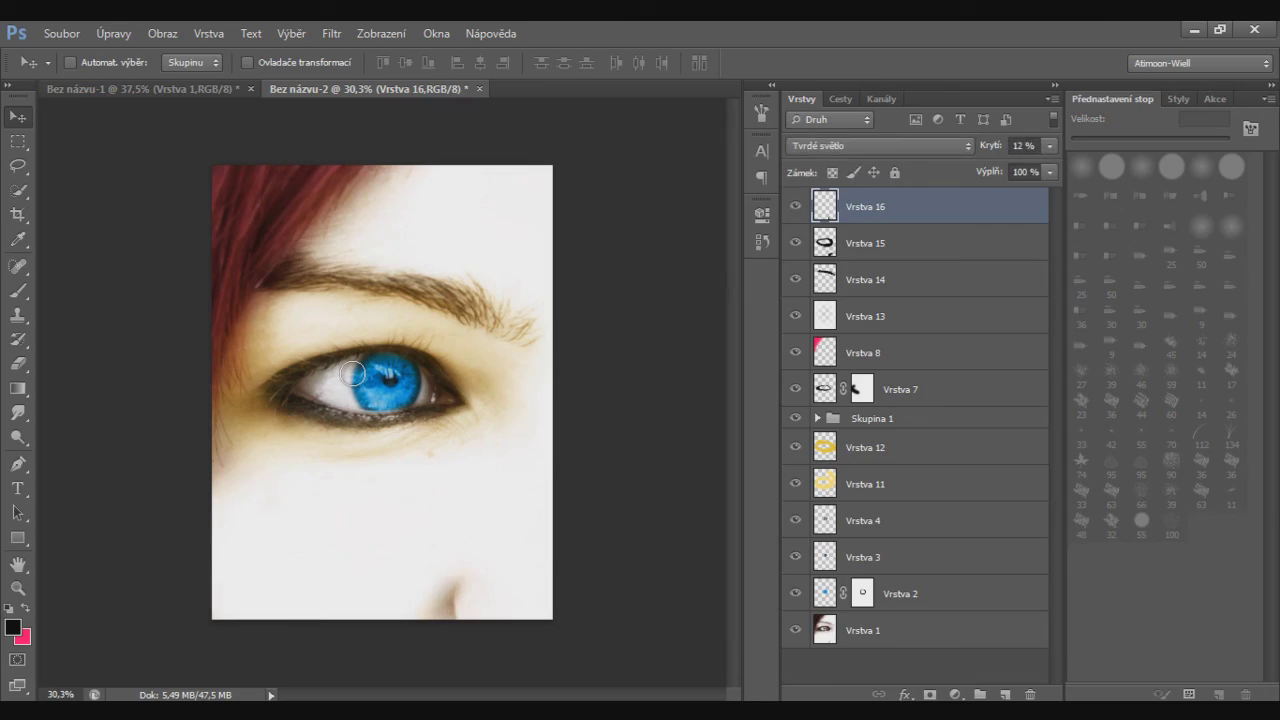